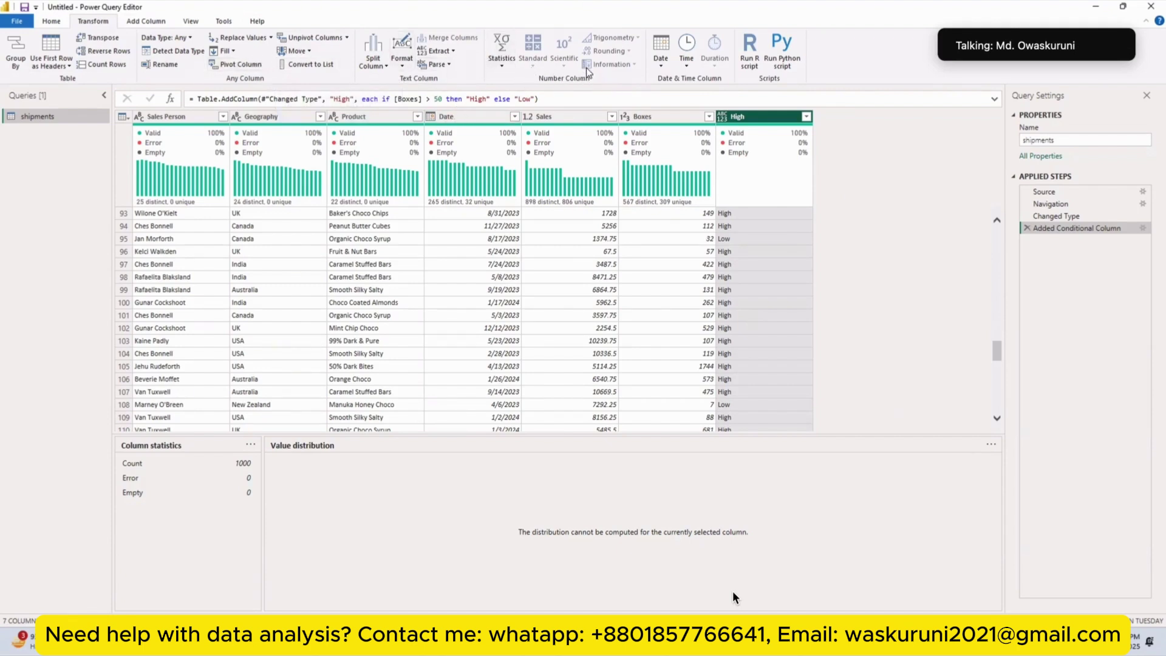
{"action": "left_click", "coordinate": [501, 56]}
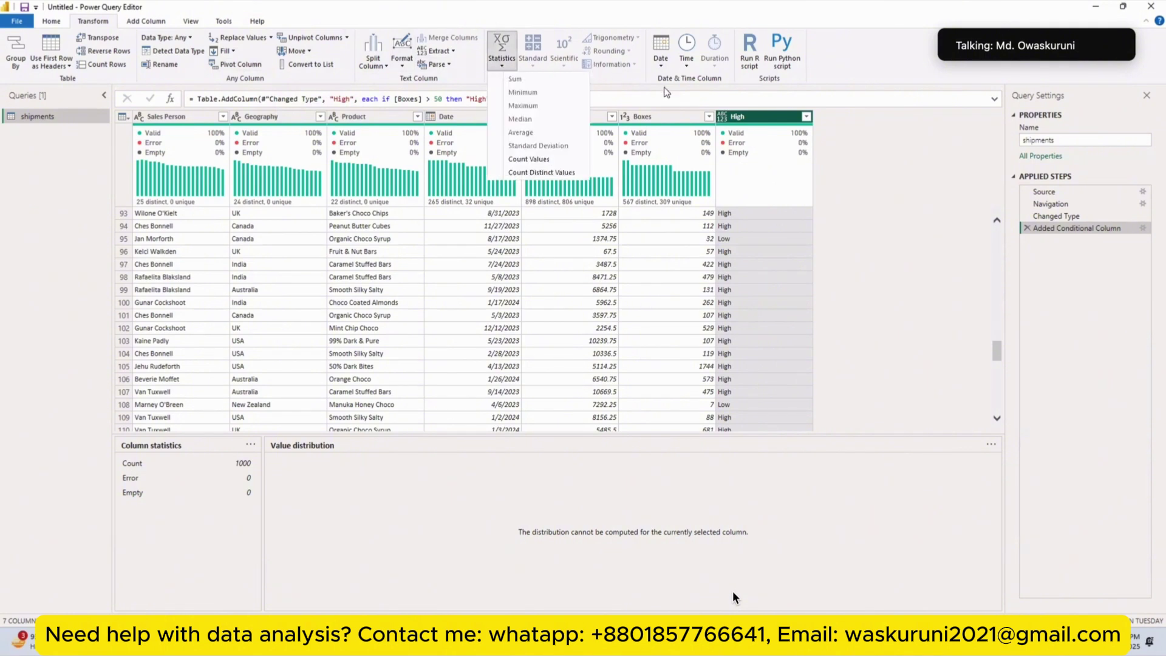
Start a new column from examples in the shipments query and name it Short Name Status
{"action": "left_click", "coordinate": [132, 23]}
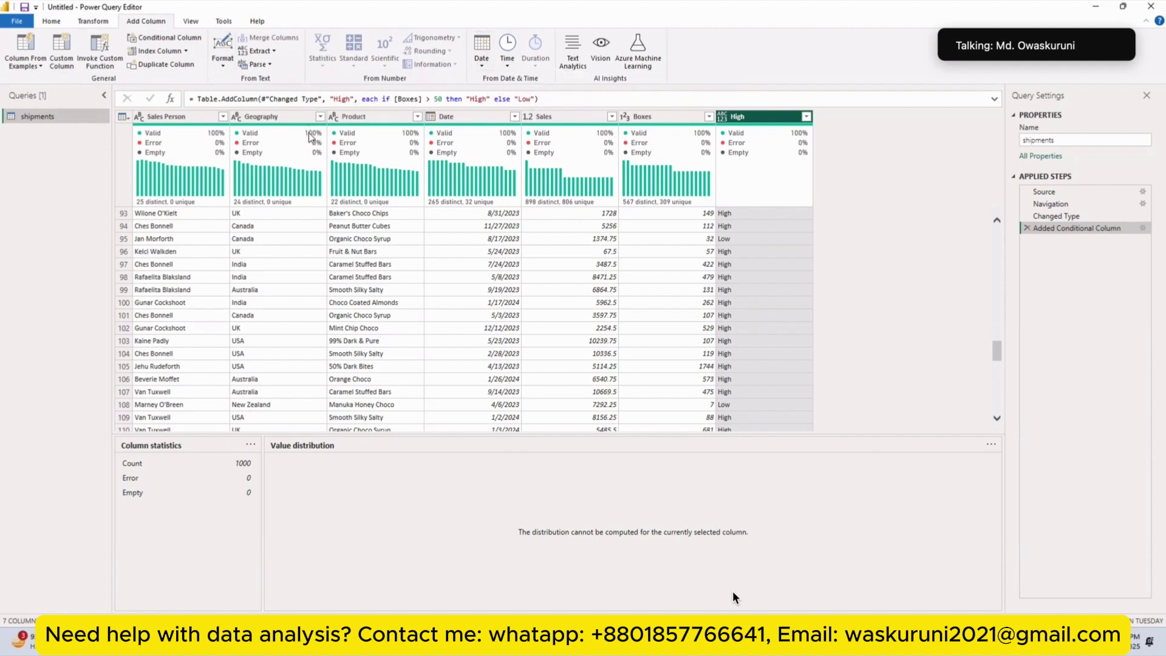
{"action": "mouse_move", "coordinate": [297, 152]}
{"action": "left_click", "coordinate": [991, 444]}
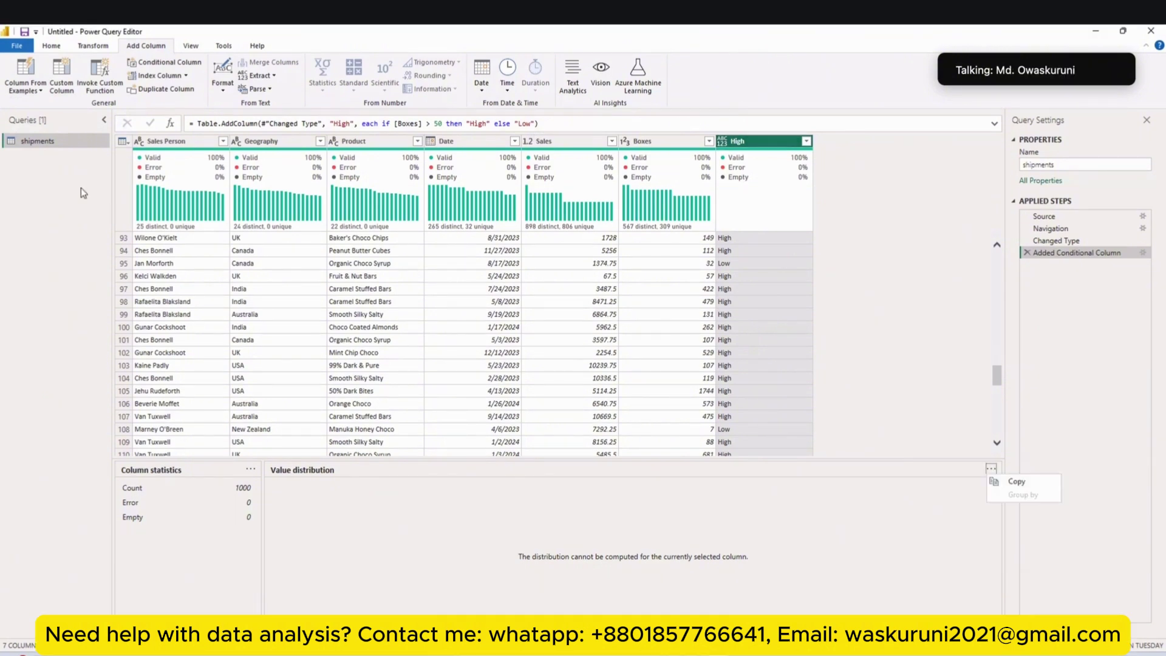
{"action": "left_click", "coordinate": [16, 69]}
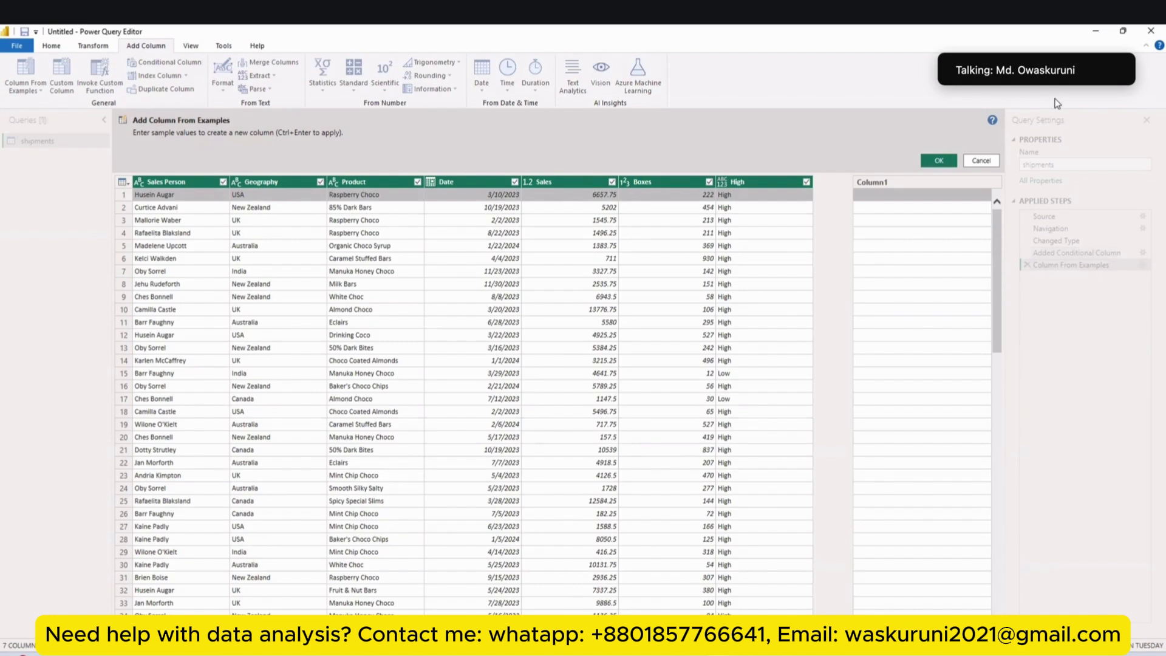
{"action": "double_click", "coordinate": [913, 184]}
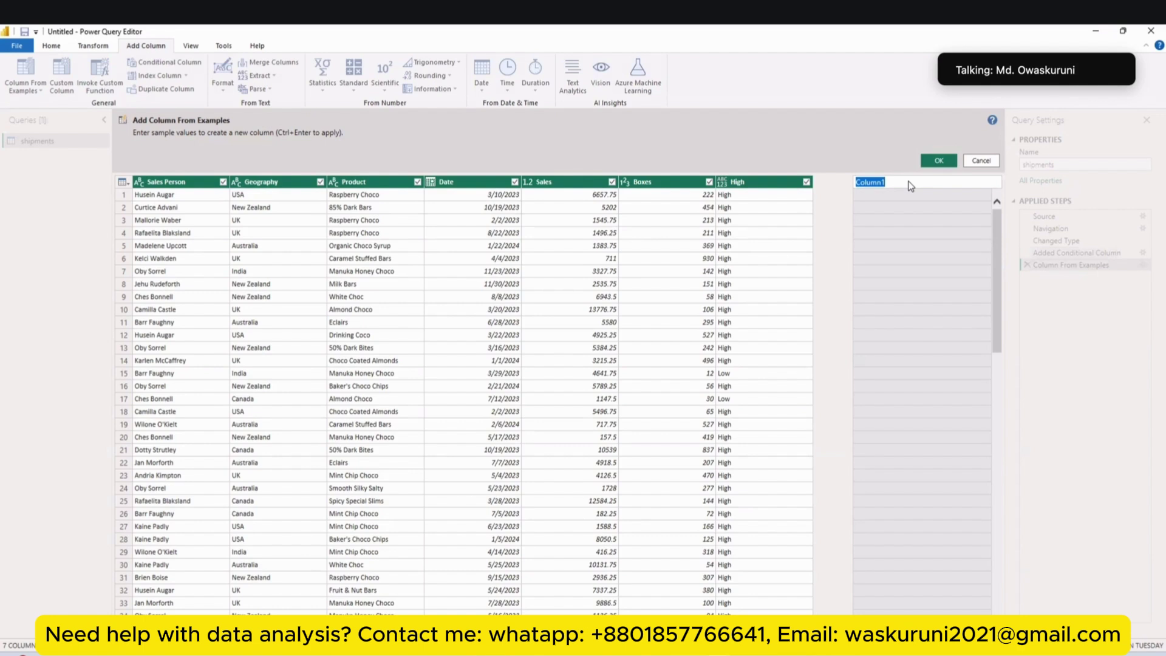
{"action": "type", "text": "Short Name stu"}
{"action": "key", "text": "BackSpace"}
{"action": "key", "text": "BackSpace"}
{"action": "key", "text": "BackSpace"}
{"action": "type", "text": "Stu"}
{"action": "type", "text": "tus"}
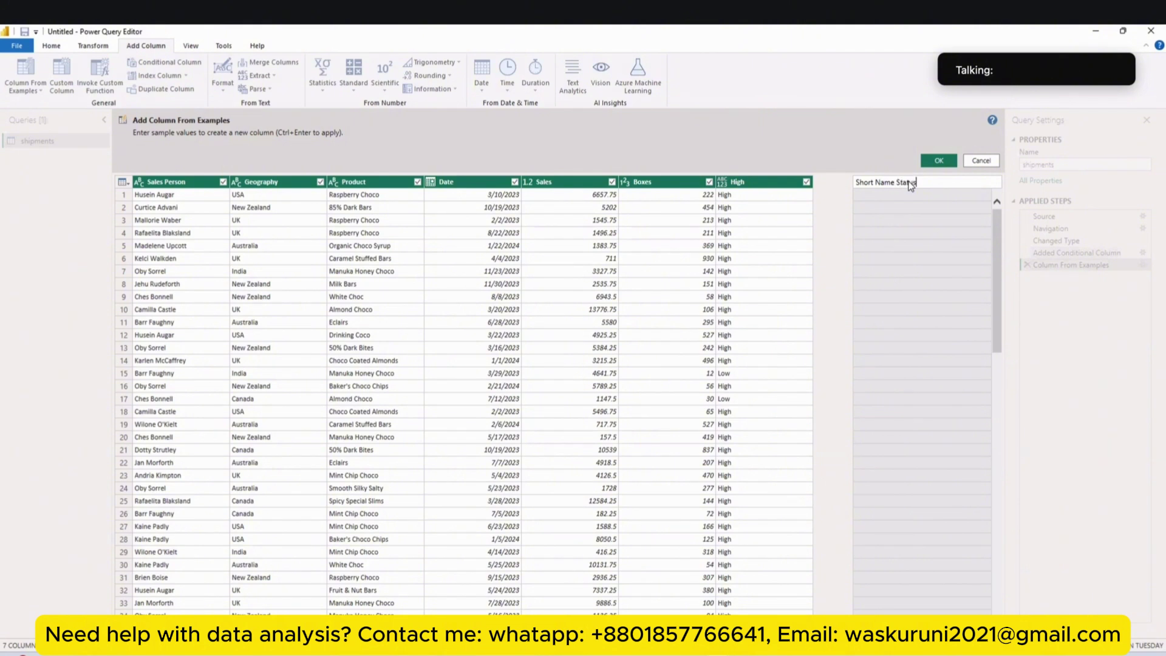
{"action": "left_click", "coordinate": [745, 181]}
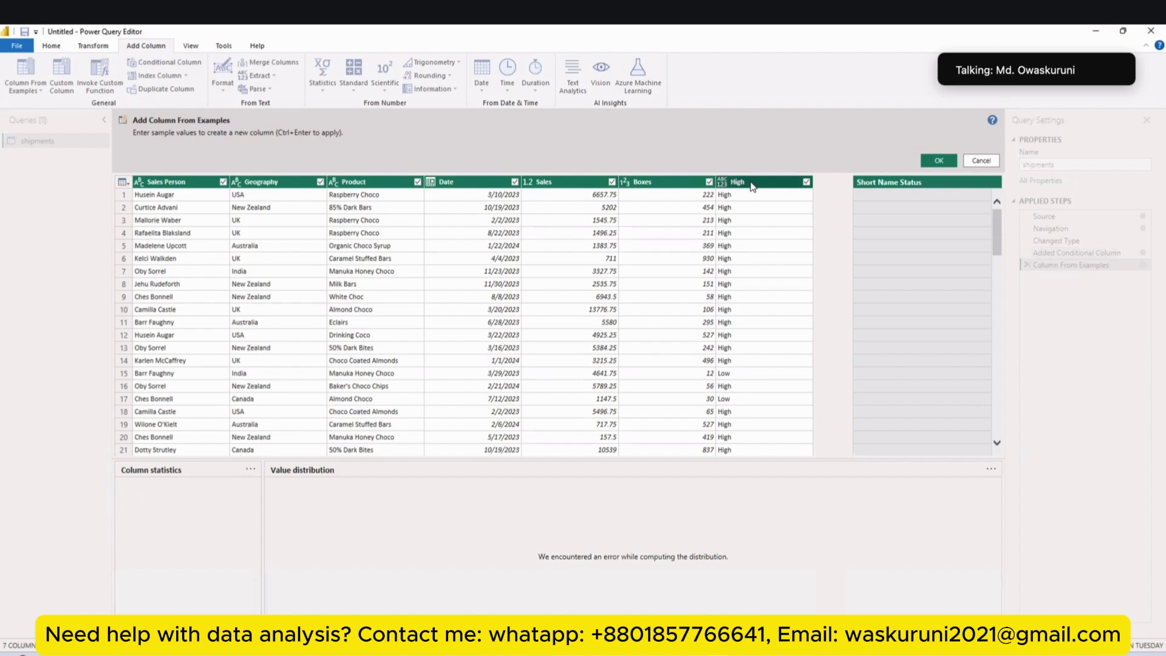
{"action": "right_click", "coordinate": [744, 180]}
{"action": "right_click", "coordinate": [736, 178]}
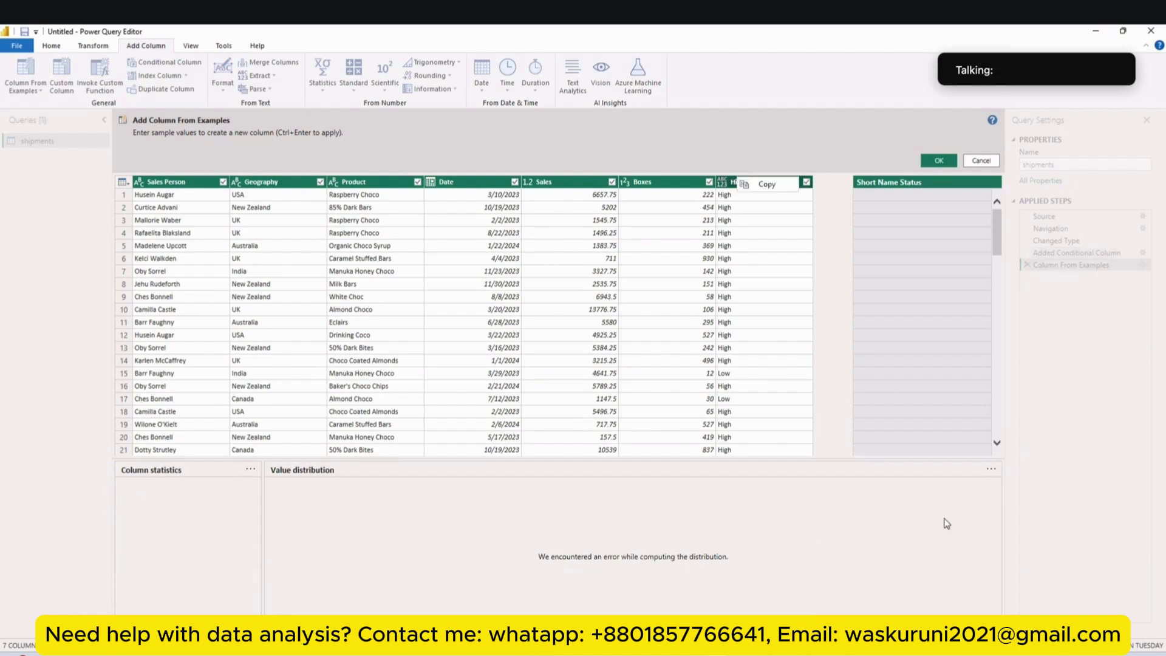
{"action": "left_click", "coordinate": [725, 181]}
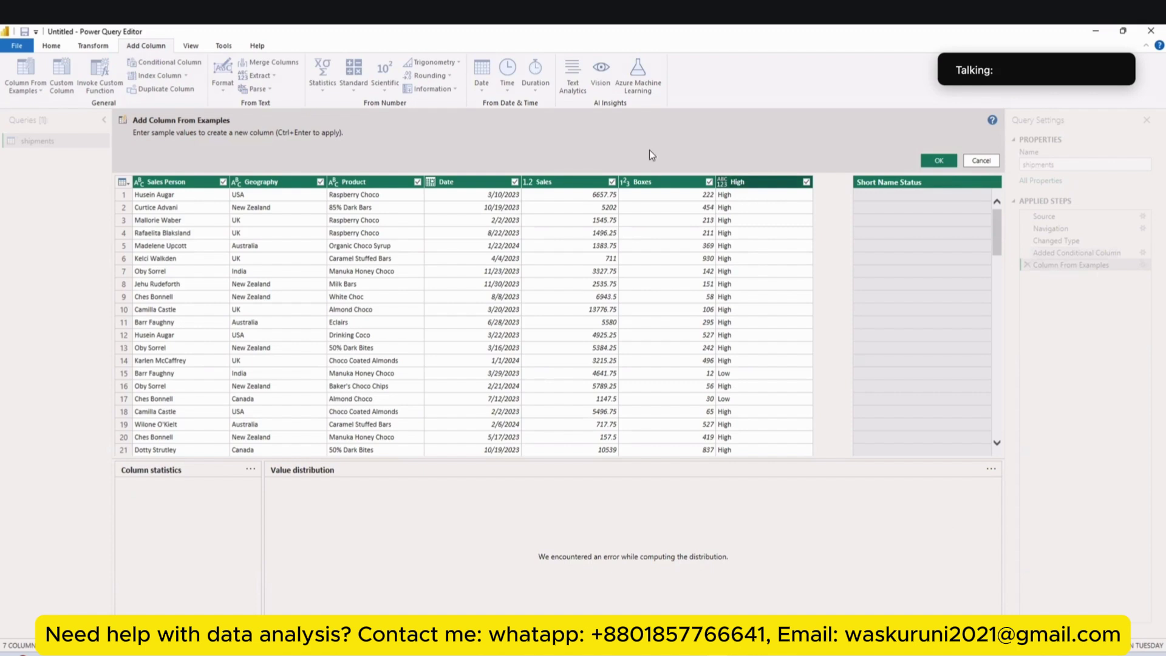
Enter H as the first row's example value in the Short Name Status column
{"action": "left_click", "coordinate": [881, 198]}
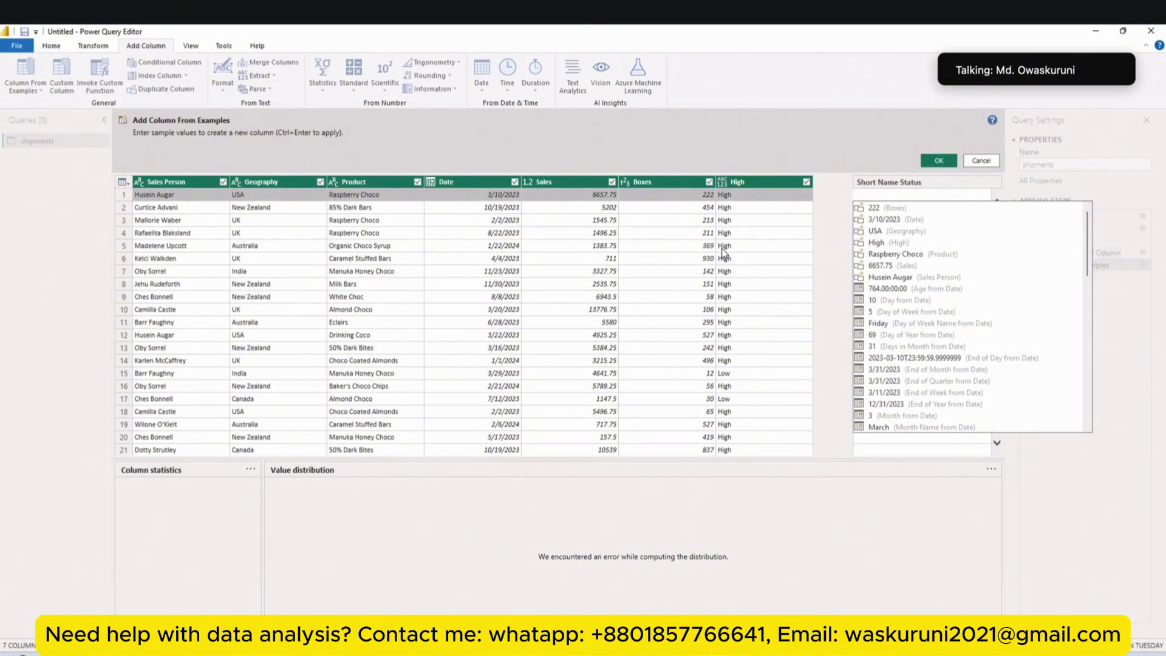
{"action": "type", "text": "H"}
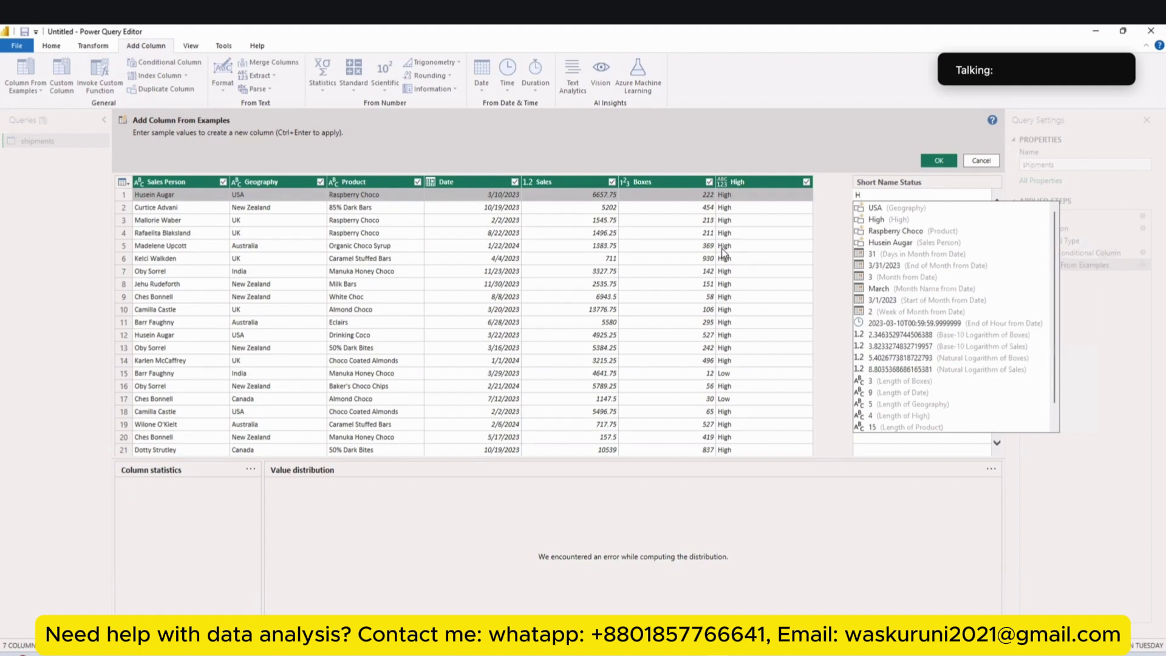
{"action": "left_click", "coordinate": [901, 197]}
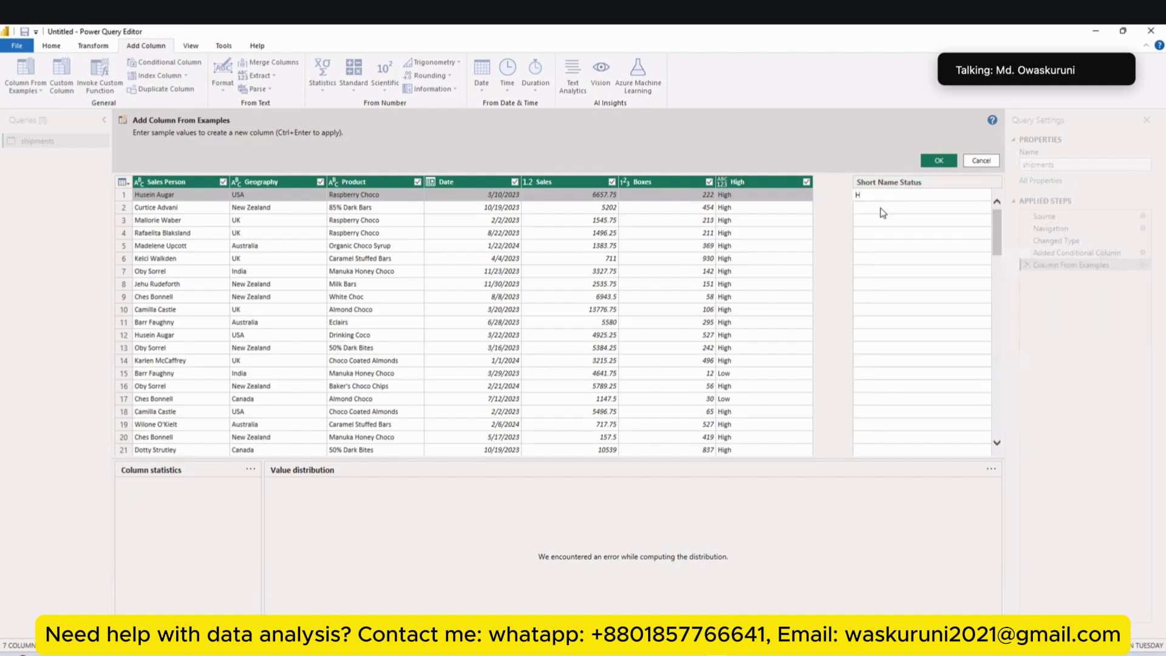
Try L as the second row's example value in the Short Name Status column
{"action": "left_click", "coordinate": [882, 212]}
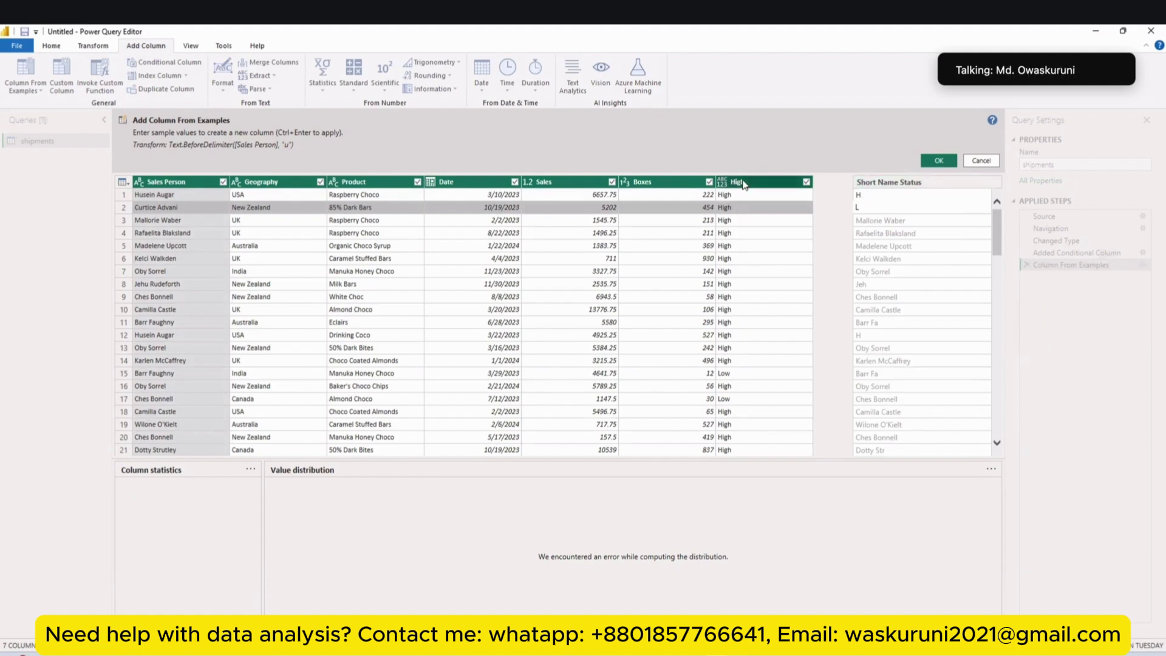
{"action": "left_click", "coordinate": [874, 231]}
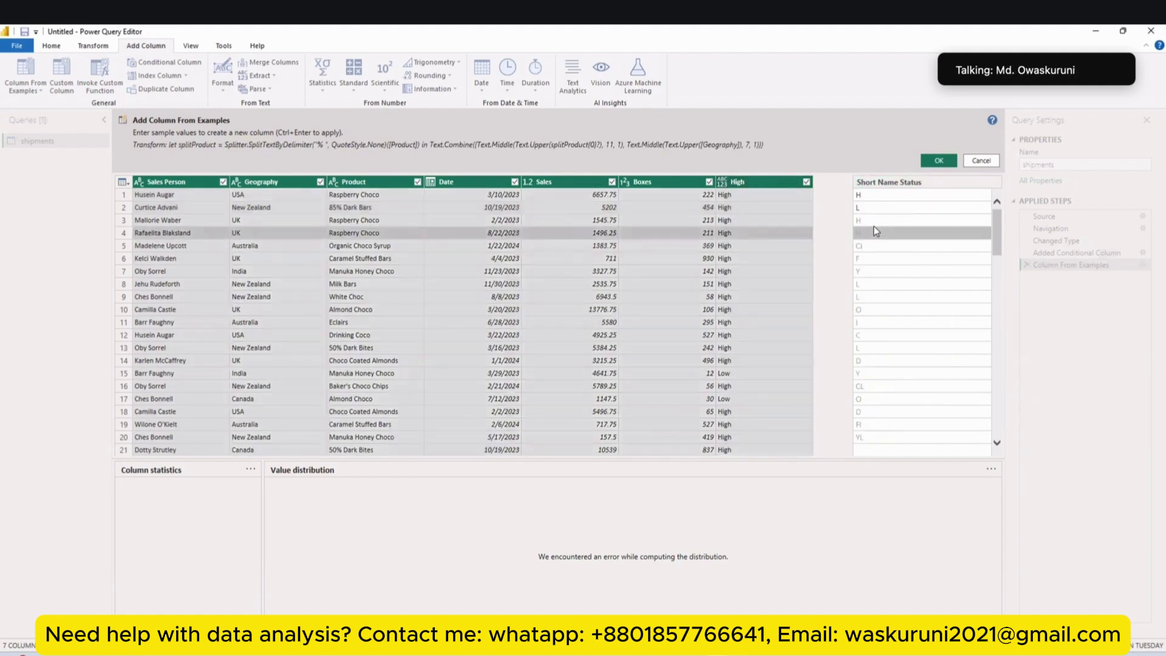
{"action": "left_click", "coordinate": [874, 222]}
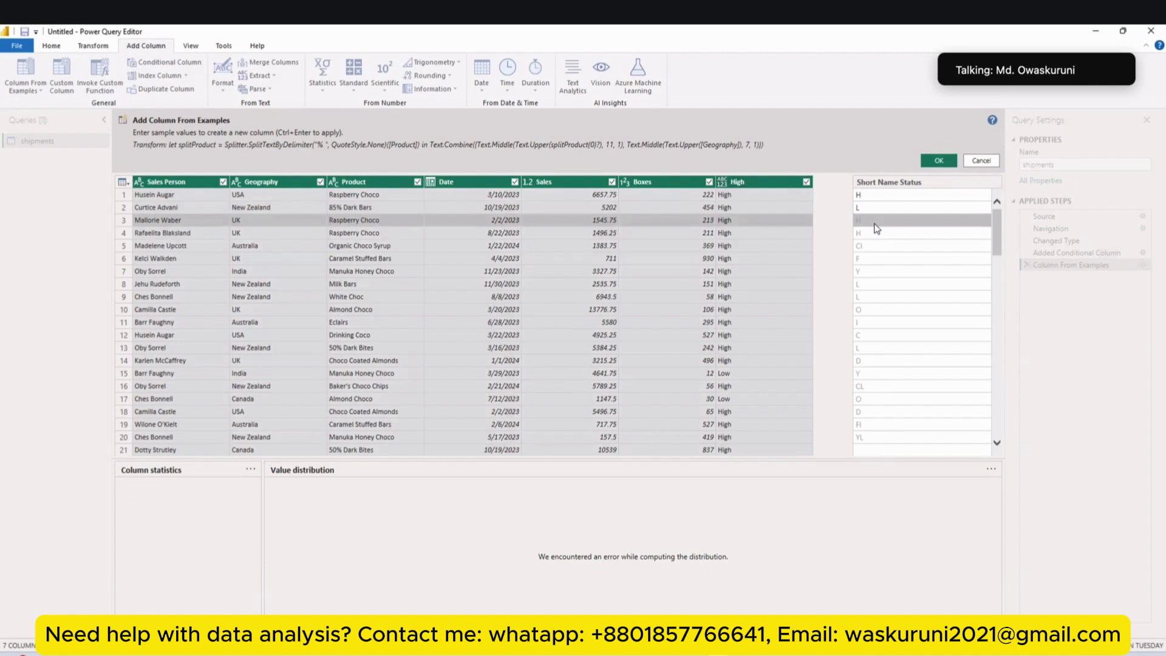
Replace the second row's example value in the Short Name Status column with H
{"action": "left_click", "coordinate": [869, 214]}
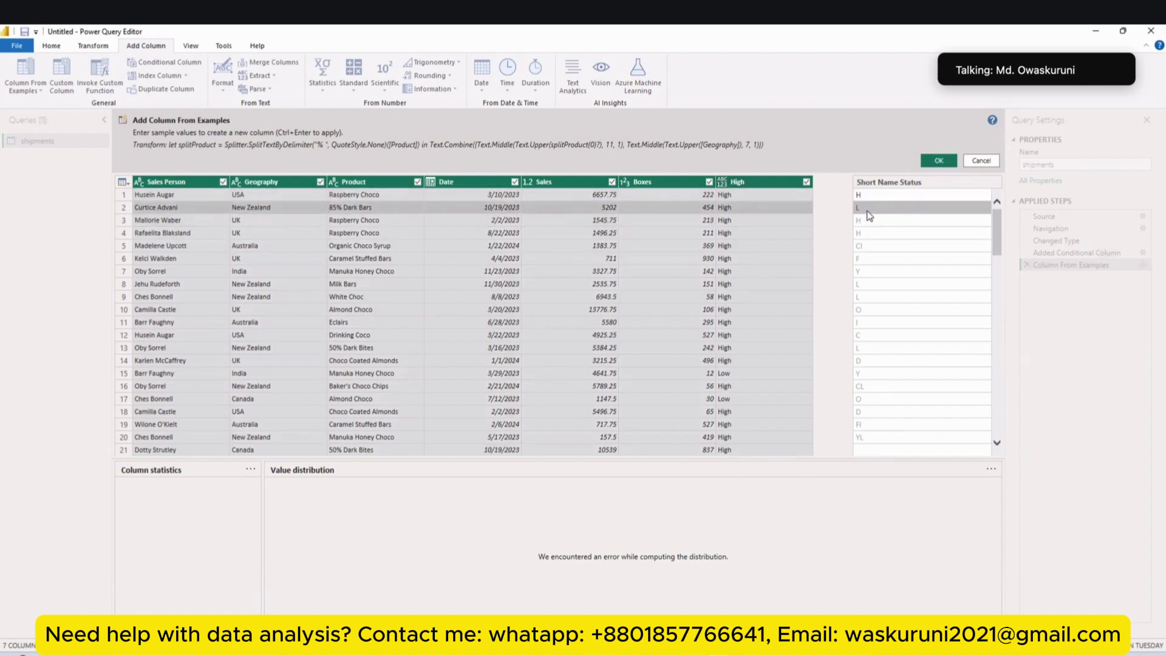
{"action": "type", "text": "H"}
{"action": "left_click", "coordinate": [875, 218]}
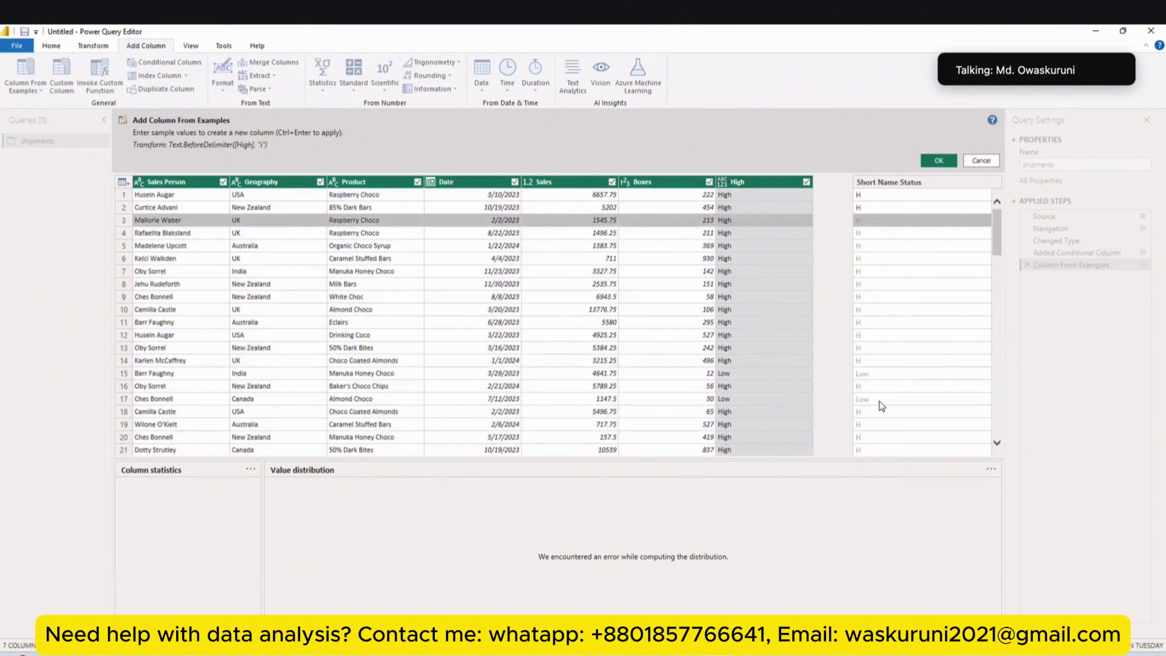
Enter L as the example value for row 15, review the suggested values, and create the Short Name Status column
{"action": "left_click", "coordinate": [874, 375]}
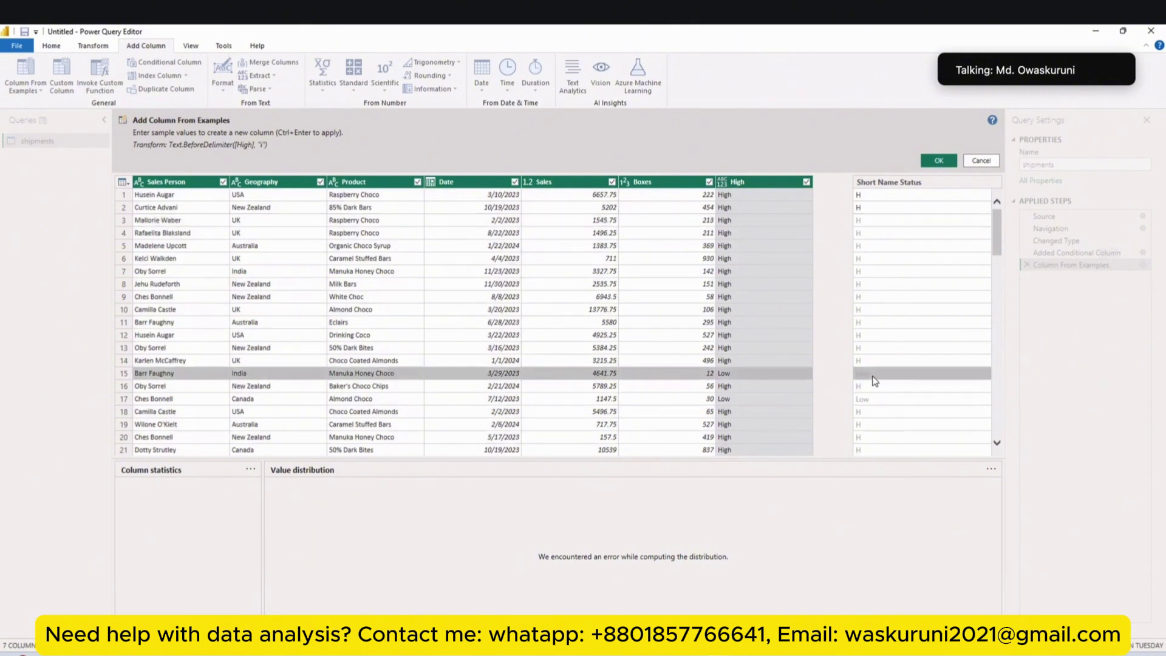
{"action": "left_click", "coordinate": [872, 376]}
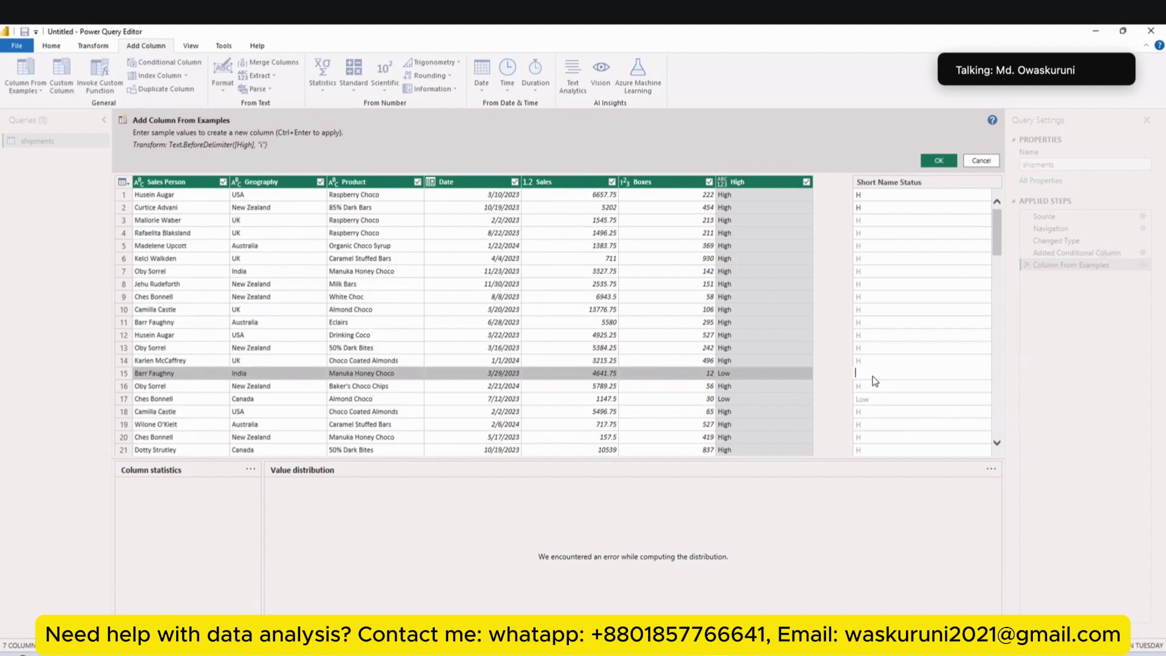
{"action": "type", "text": "L"}
{"action": "left_click", "coordinate": [879, 398]}
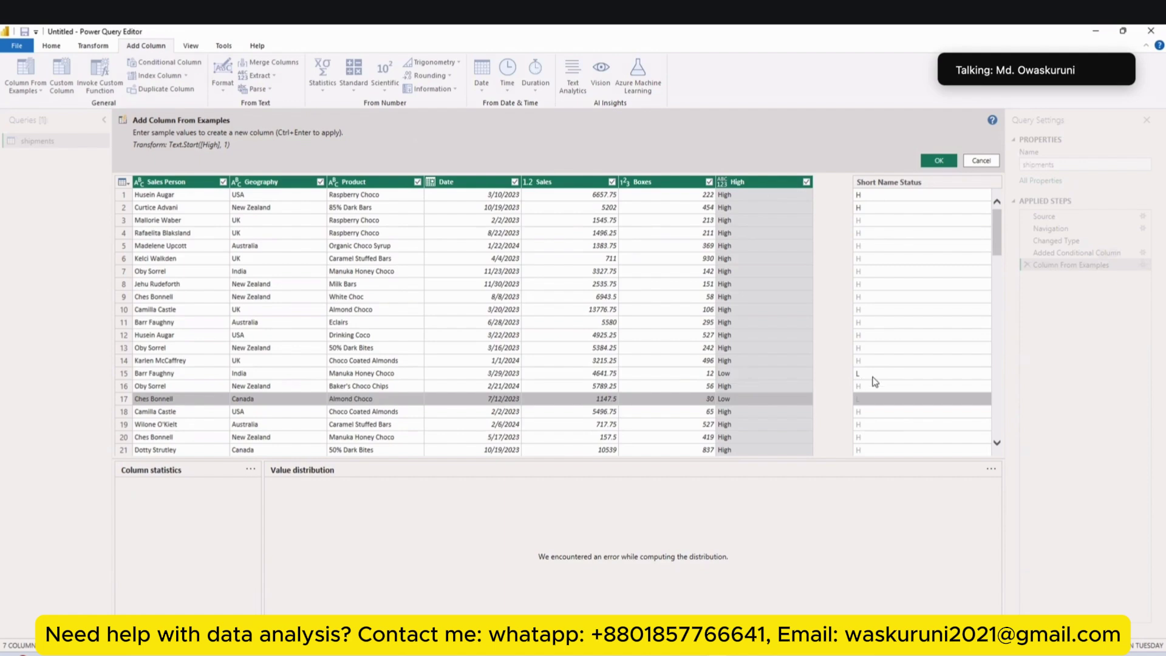
{"action": "scroll", "coordinate": [894, 379], "scroll_direction": "down", "scroll_amount": 20}
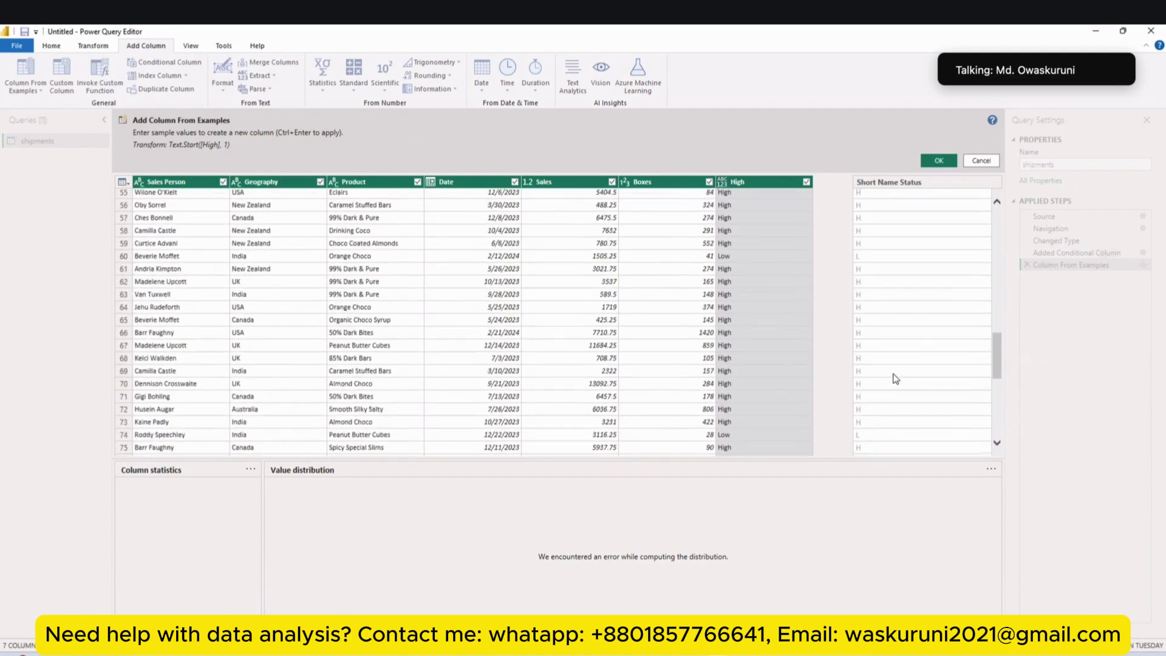
{"action": "scroll", "coordinate": [894, 378], "scroll_direction": "down", "scroll_amount": 3}
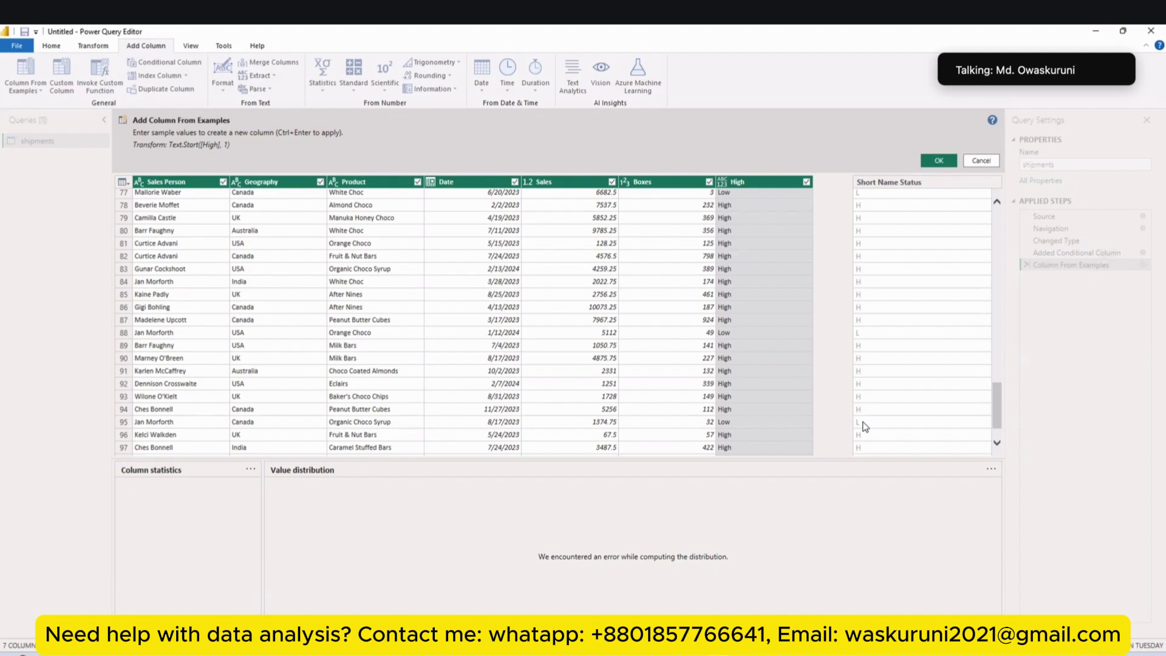
{"action": "left_click", "coordinate": [938, 160]}
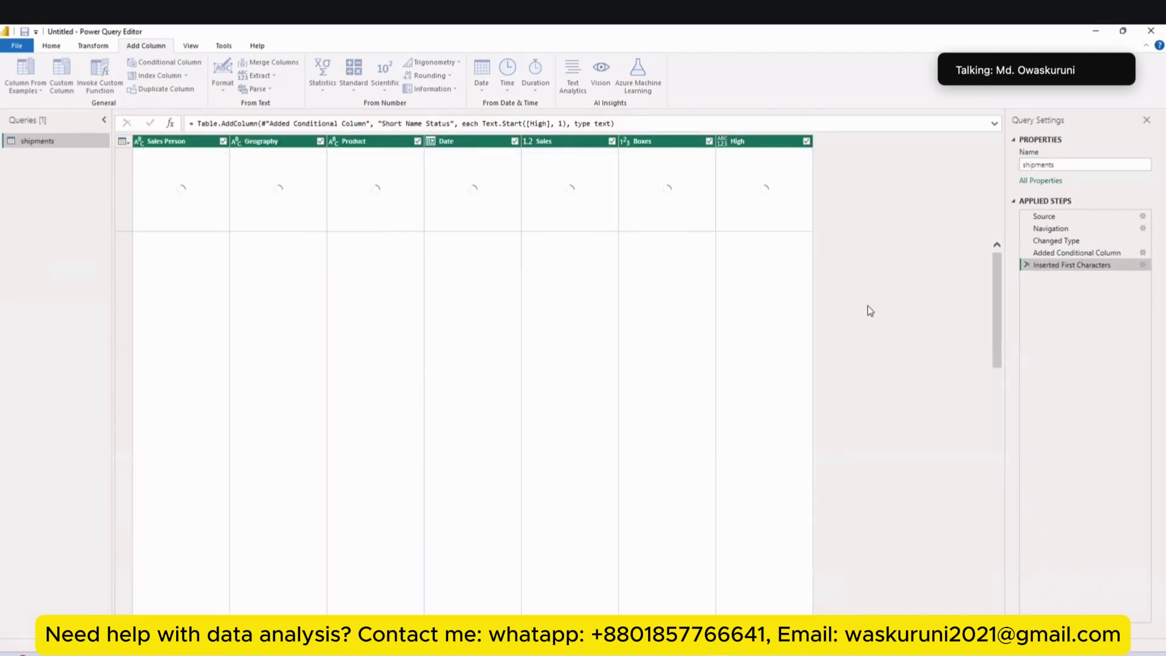
Rename the High column to Status
{"action": "scroll", "coordinate": [860, 344], "scroll_direction": "down", "scroll_amount": 8}
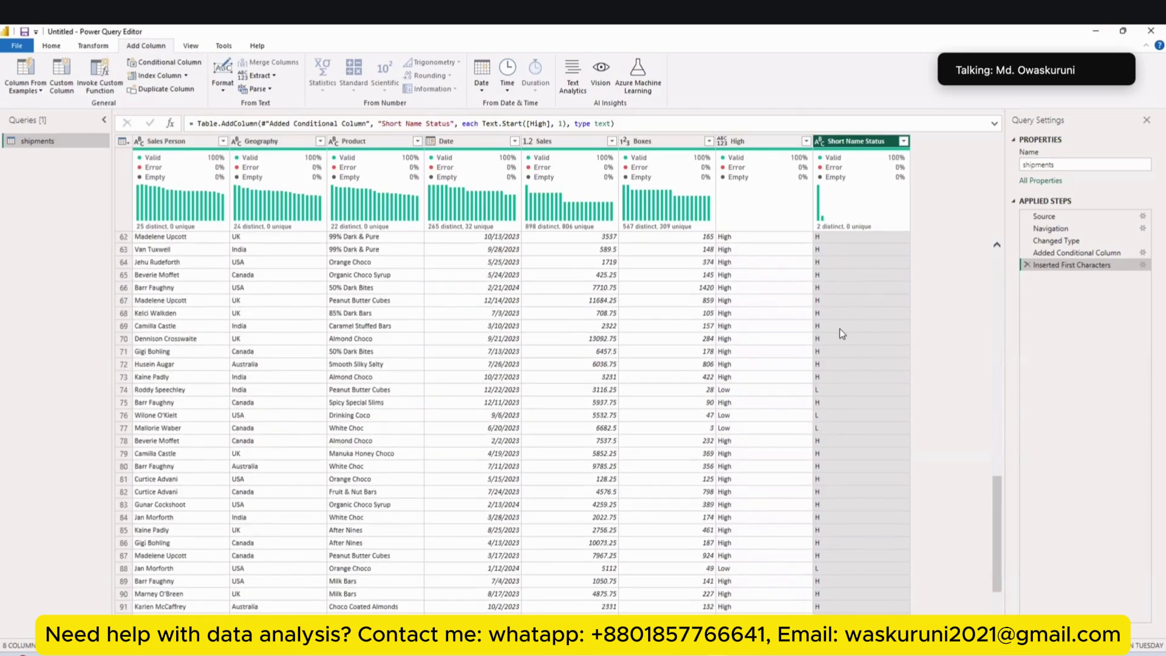
{"action": "double_click", "coordinate": [746, 141]}
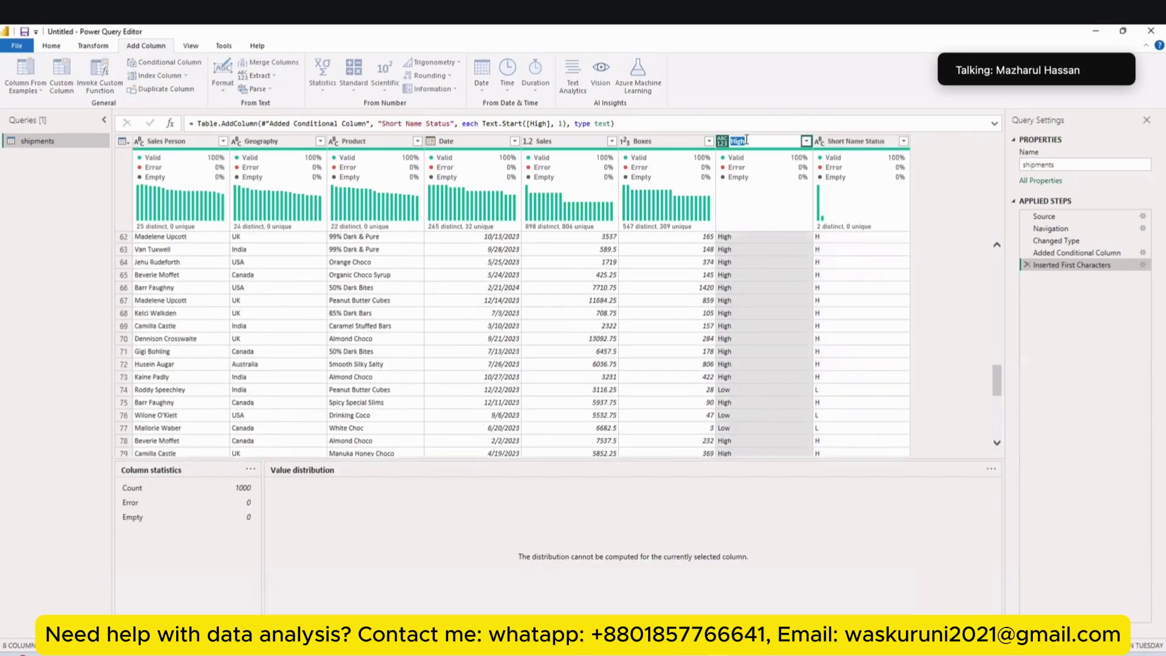
{"action": "type", "text": "Status"}
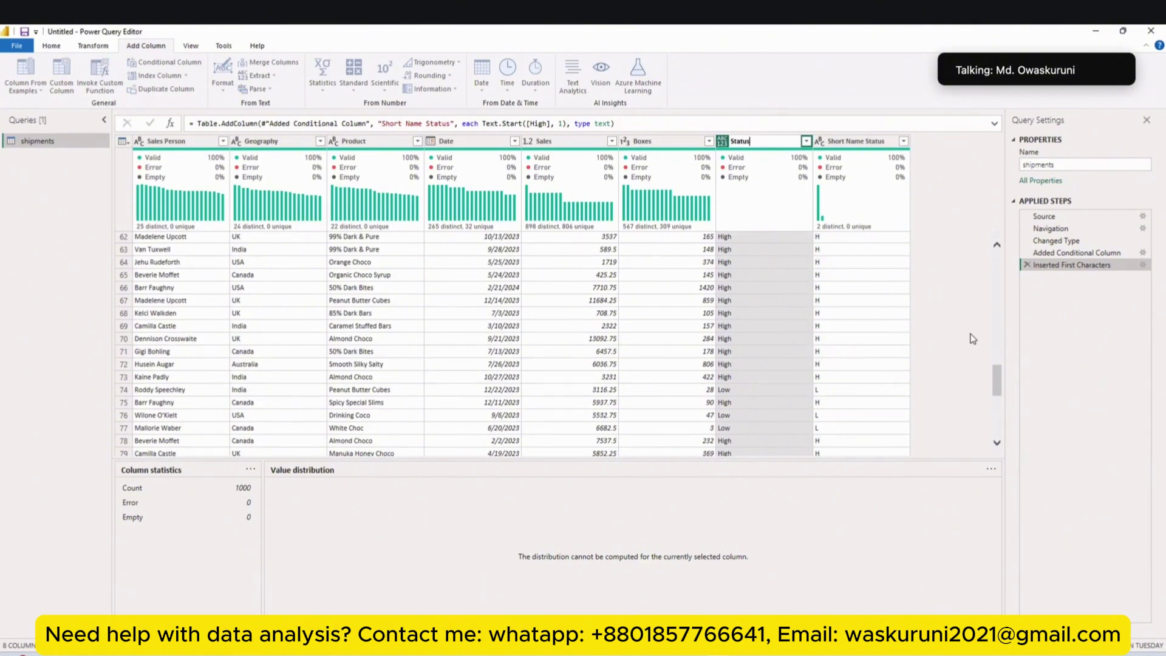
{"action": "key", "text": "Return"}
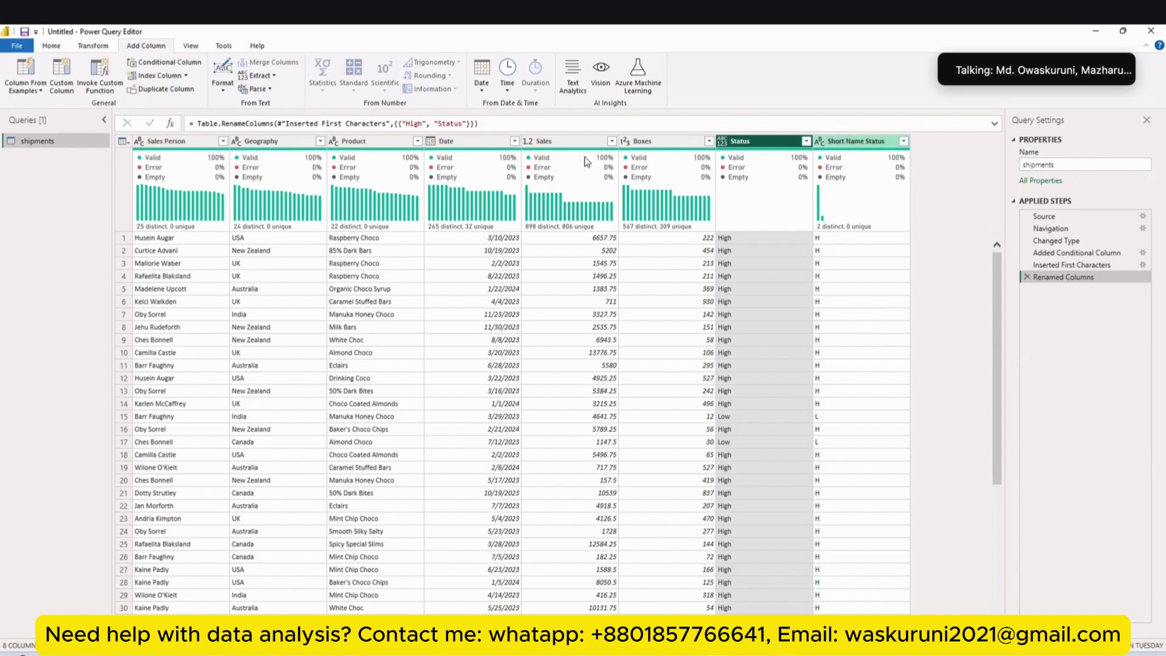
Start another column from examples and name it Short form of Name
{"action": "left_click", "coordinate": [163, 139]}
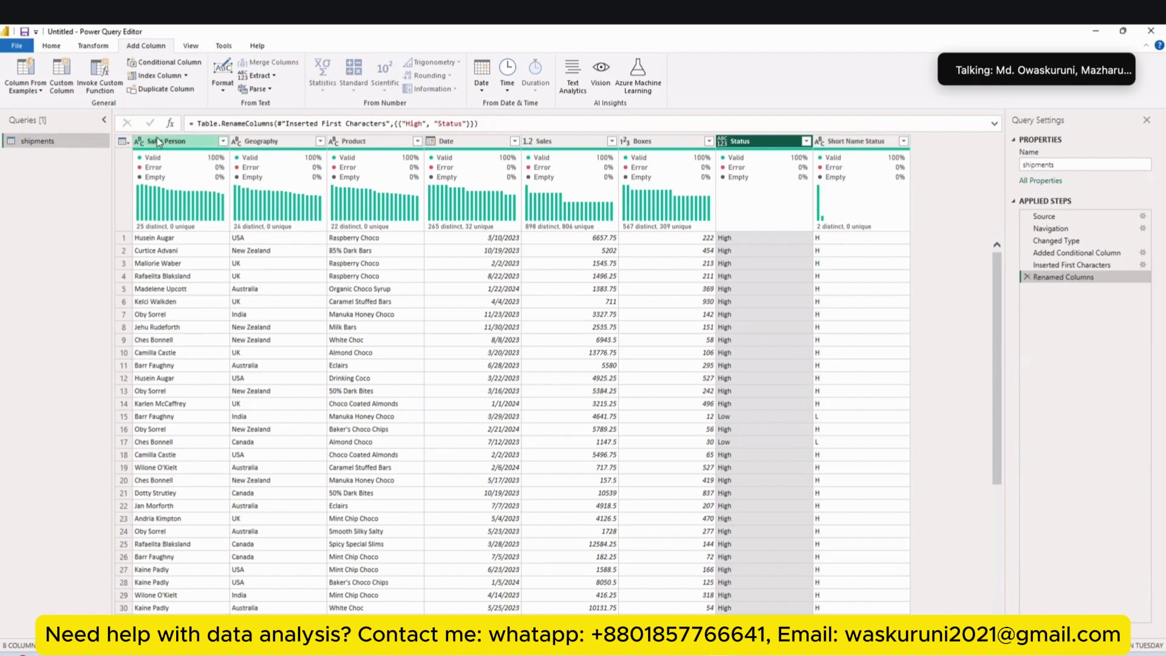
{"action": "left_click", "coordinate": [25, 72]}
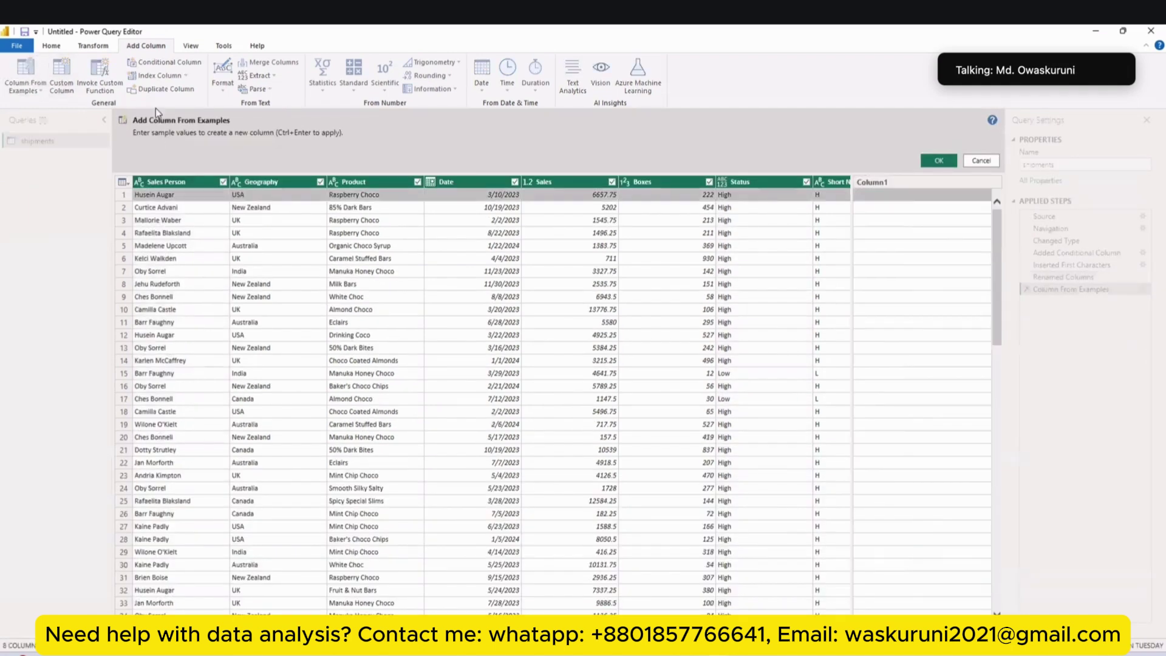
{"action": "left_click", "coordinate": [874, 183]}
{"action": "double_click", "coordinate": [883, 183]}
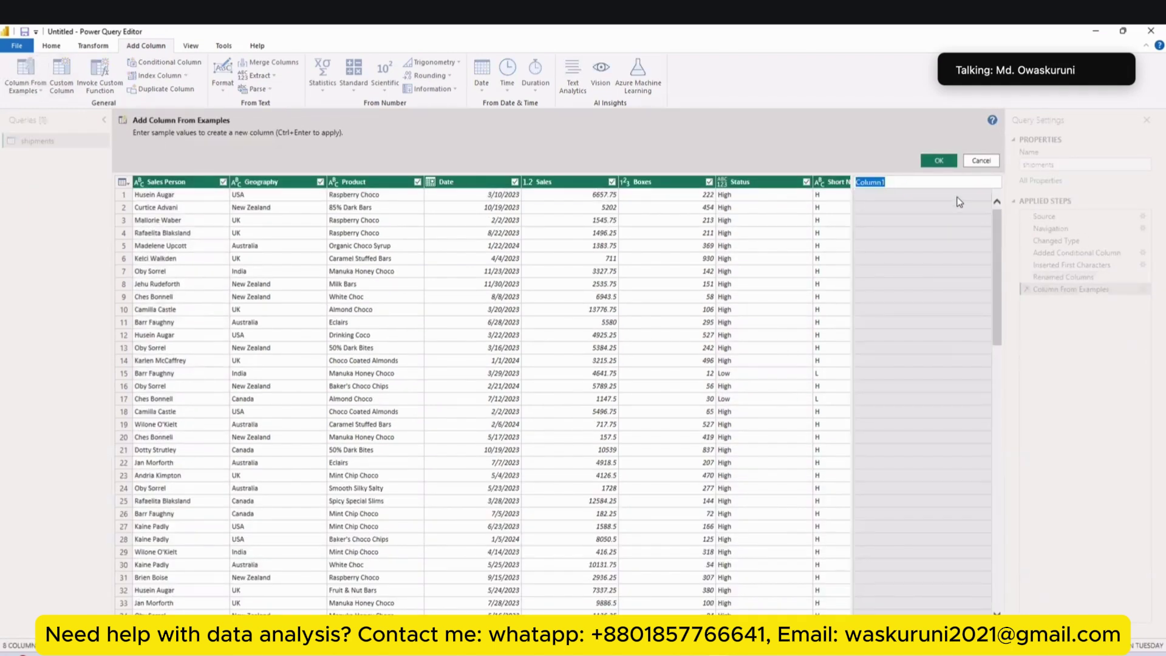
{"action": "type", "text": "Short form of Name"}
Enter the sales persons' initials HA and CA as example values for the first two rows of the new column
{"action": "left_click", "coordinate": [928, 195]}
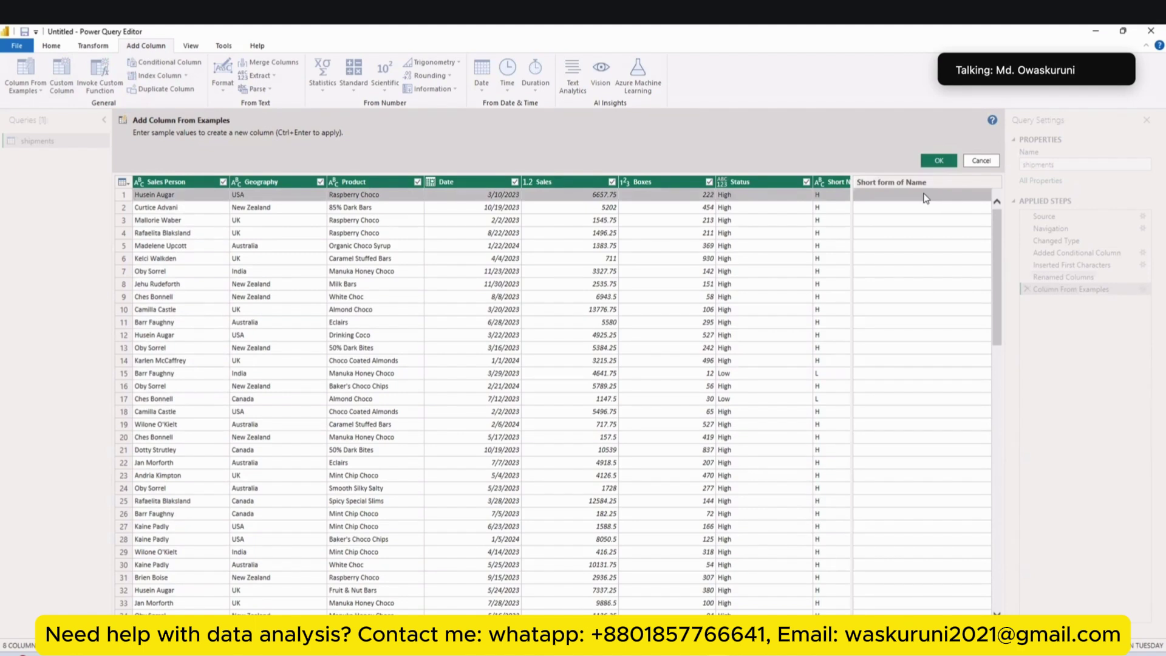
{"action": "type", "text": "HA"}
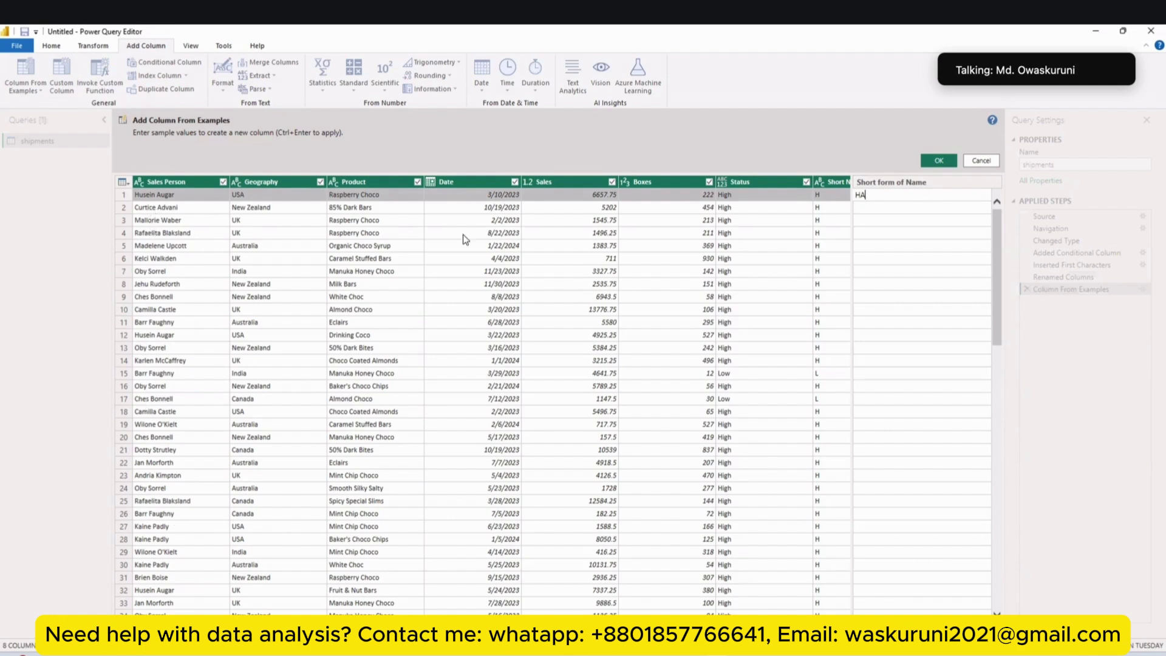
{"action": "left_click", "coordinate": [938, 219]}
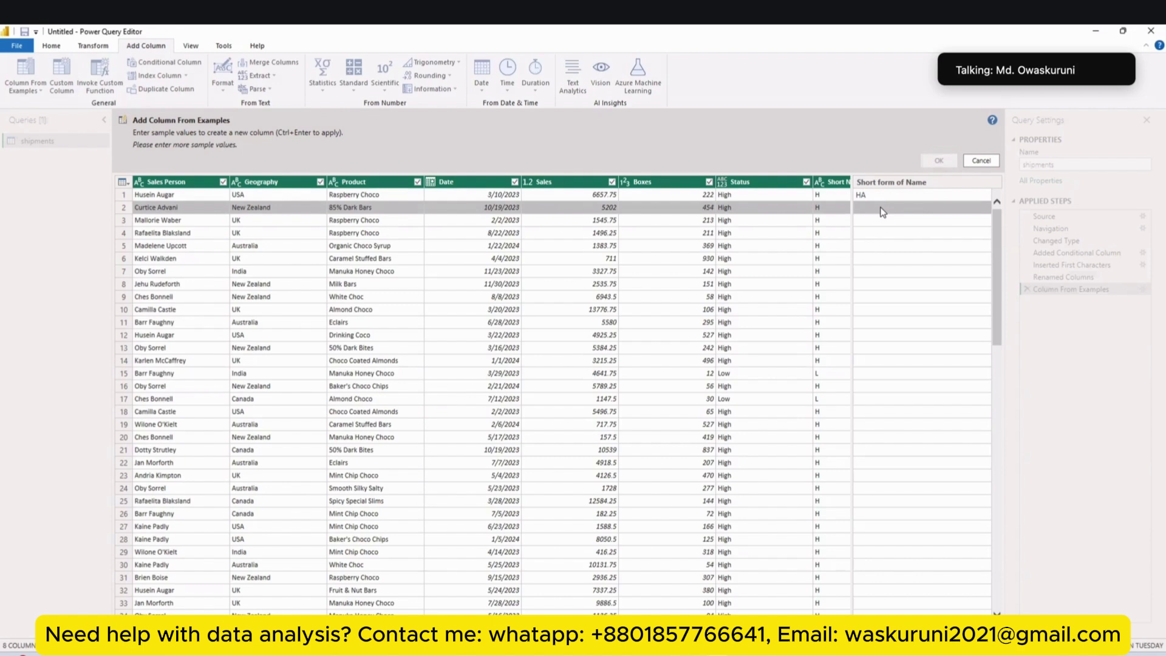
{"action": "type", "text": "CA"}
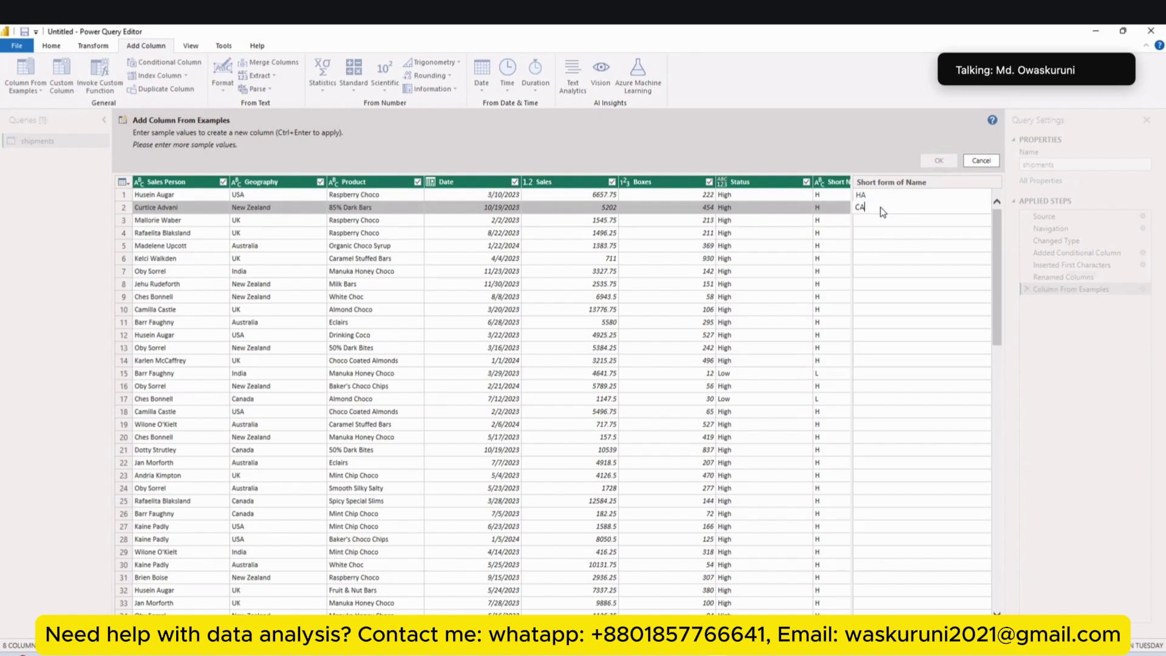
{"action": "left_click", "coordinate": [876, 245]}
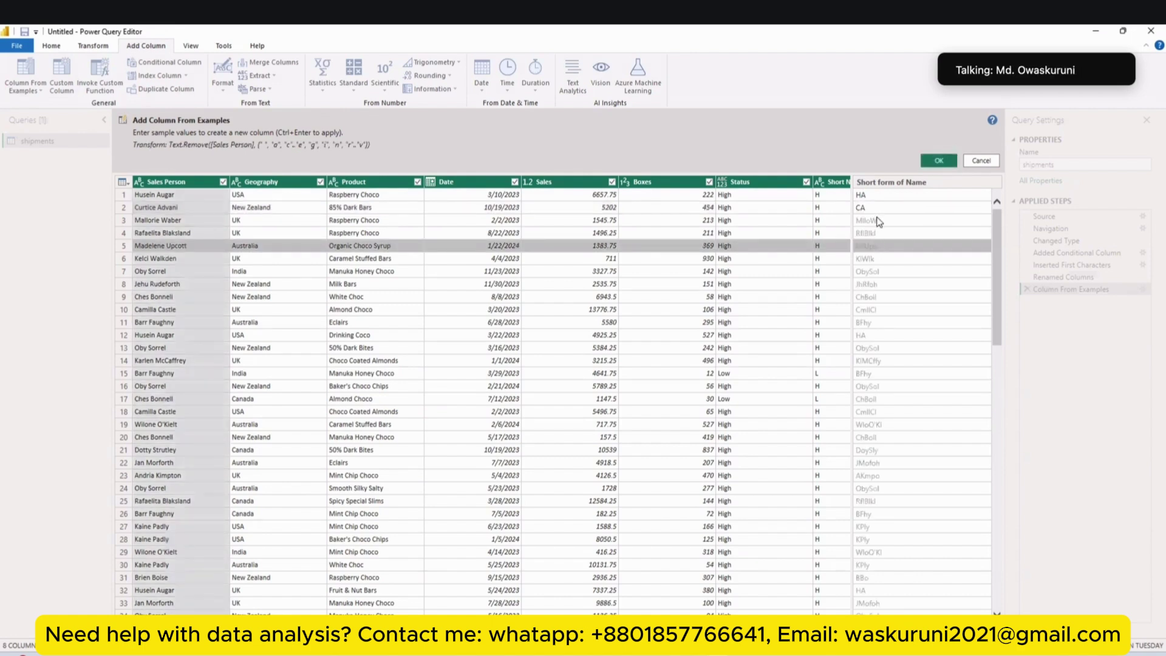
Enter the sales persons' initials MW and RB as example values for rows 3 and 4 of the new column
{"action": "left_click", "coordinate": [879, 219]}
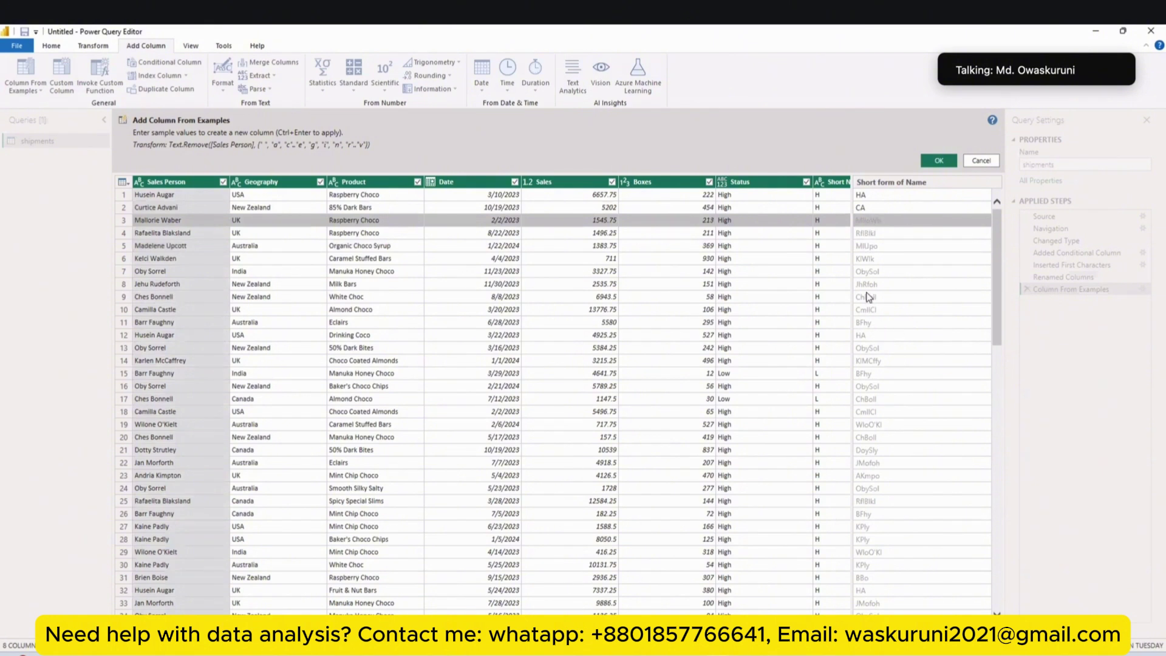
{"action": "type", "text": "MW"}
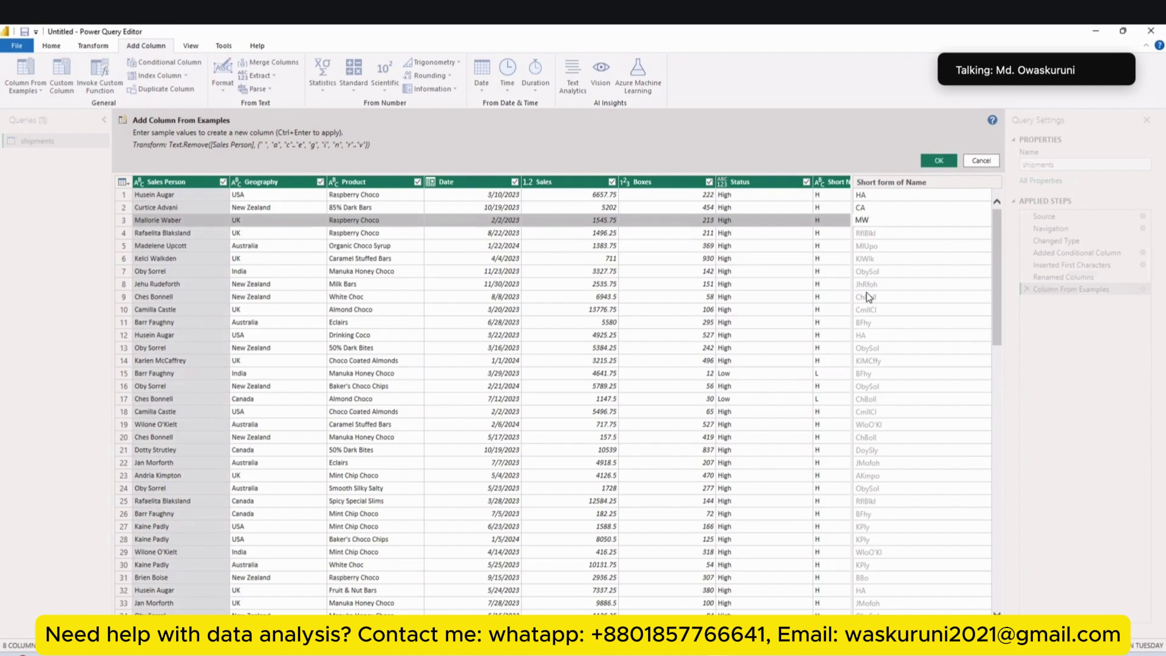
{"action": "key", "text": "Return"}
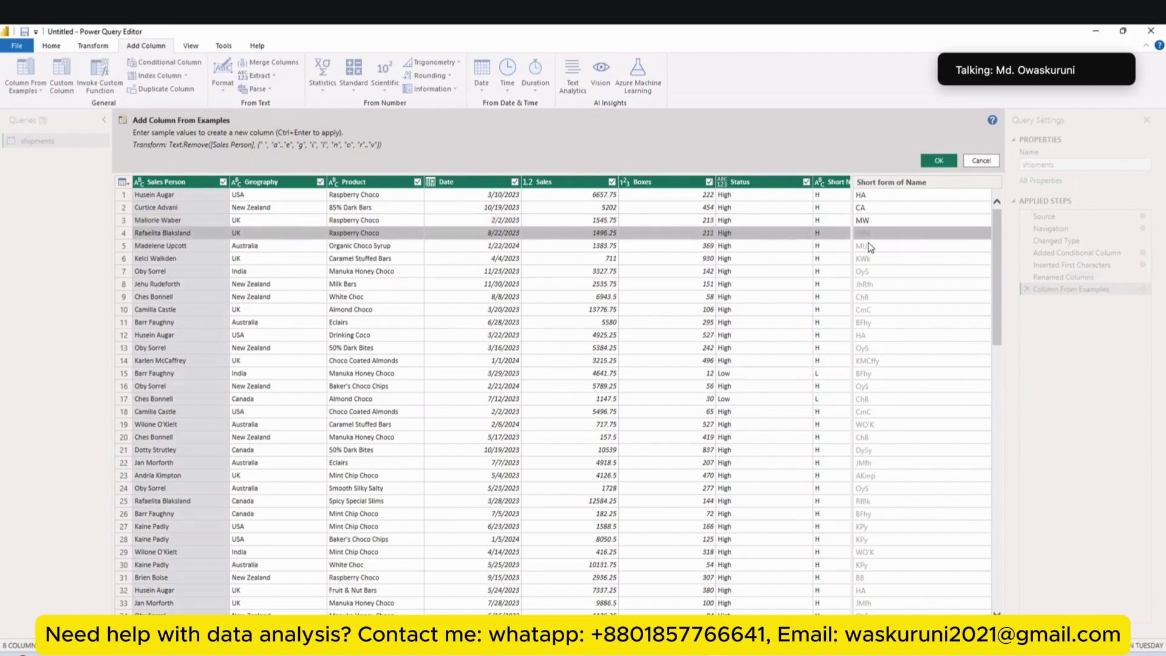
{"action": "type", "text": "RB"}
{"action": "key", "text": "Return"}
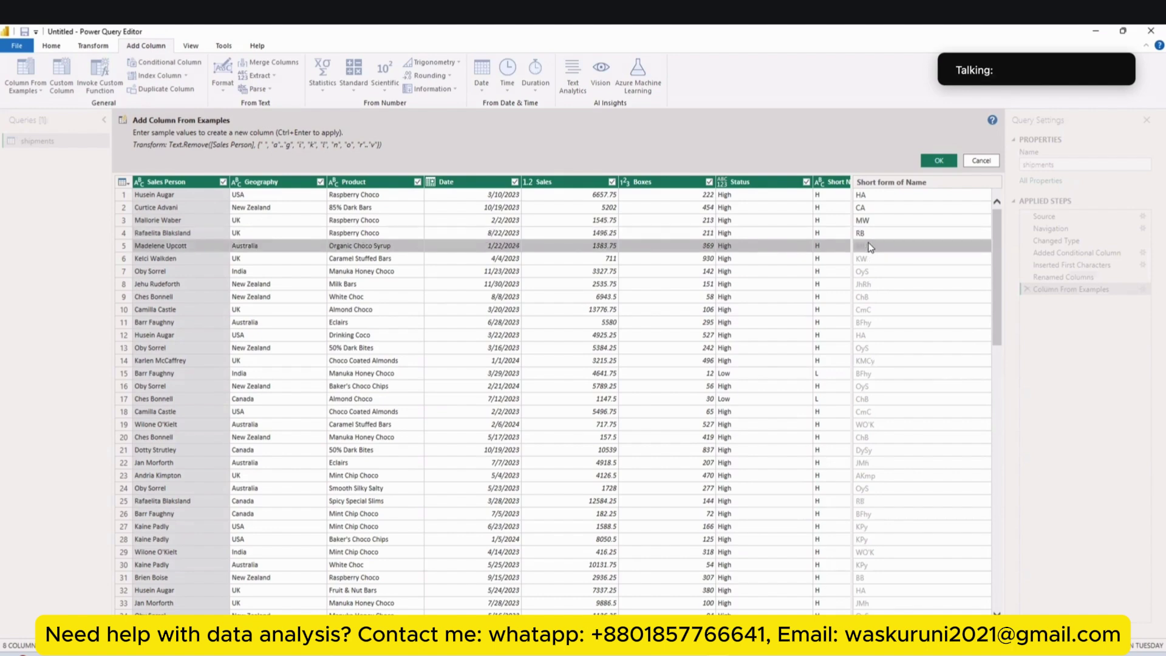
Review the suggested initials, and enter MU for row 5 and OS for row 7 as example values
{"action": "scroll", "coordinate": [920, 334], "scroll_direction": "down", "scroll_amount": 10}
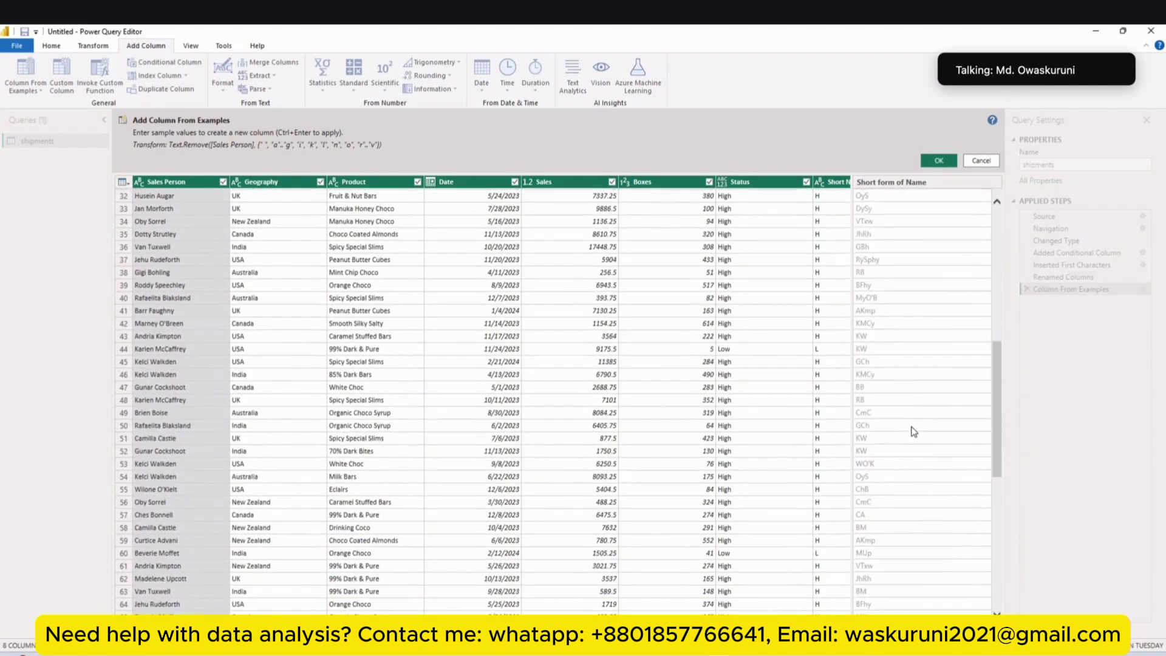
{"action": "scroll", "coordinate": [914, 431], "scroll_direction": "up", "scroll_amount": 10}
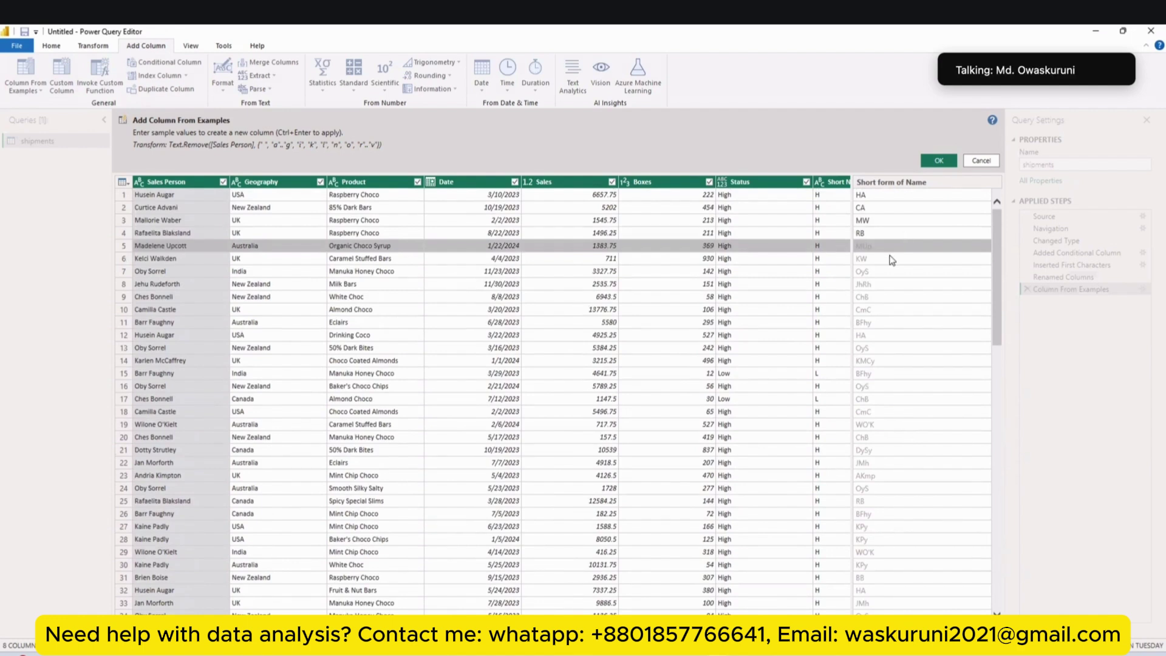
{"action": "type", "text": "MU"}
{"action": "key", "text": "Return"}
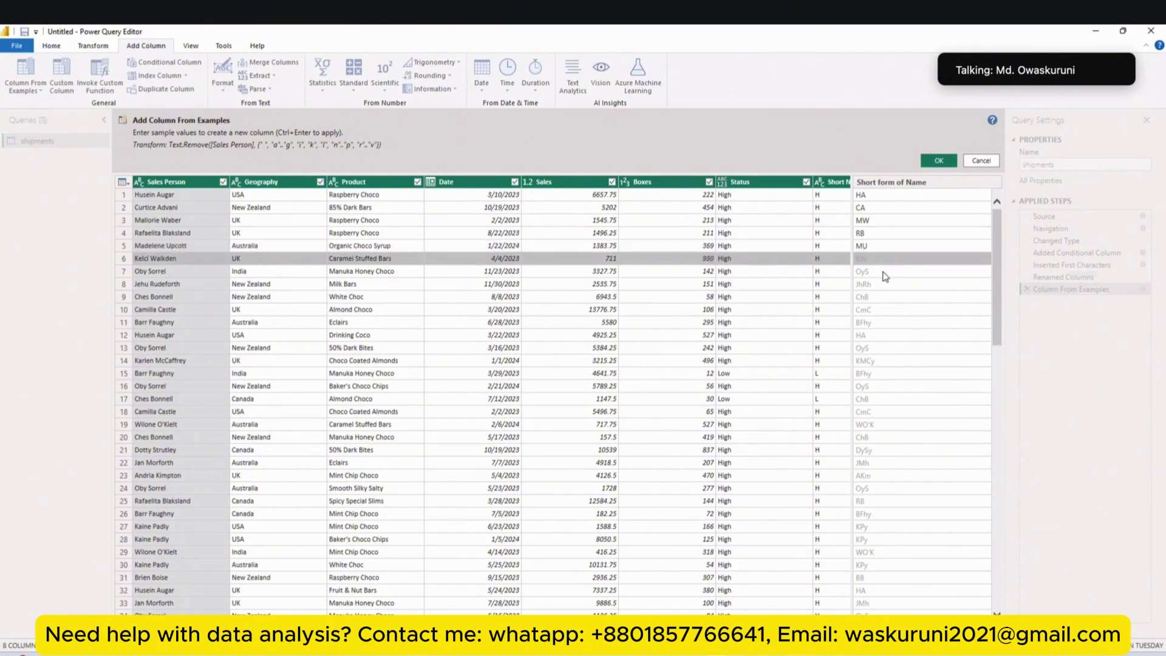
{"action": "key", "text": "Return"}
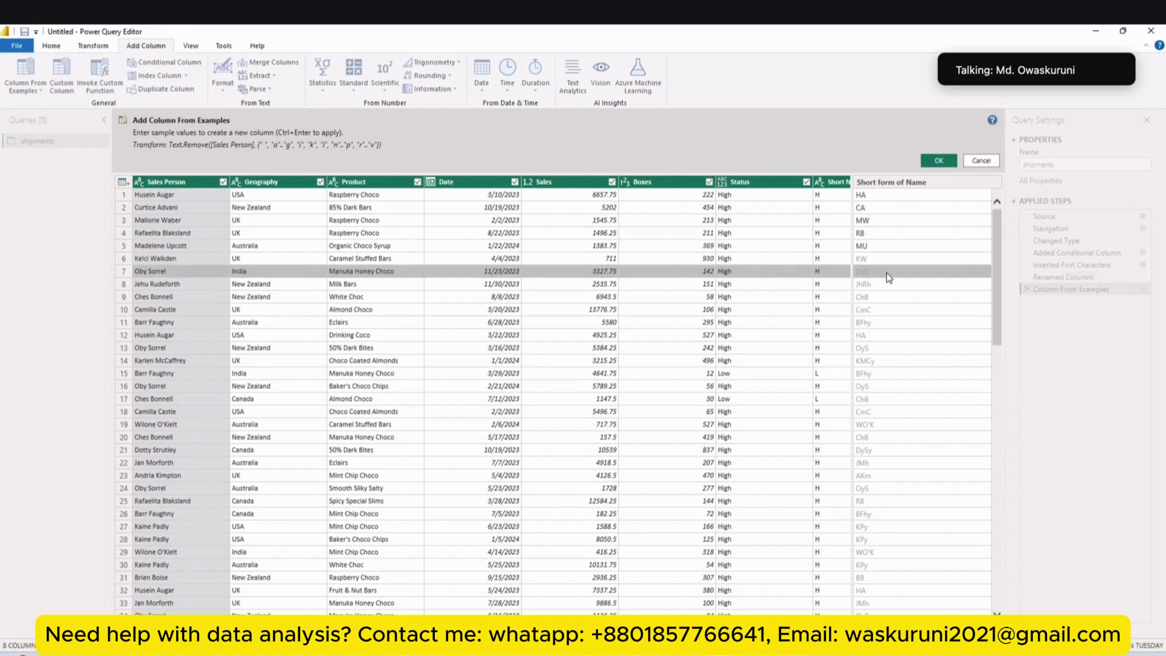
{"action": "type", "text": "OS"}
{"action": "key", "text": "Return"}
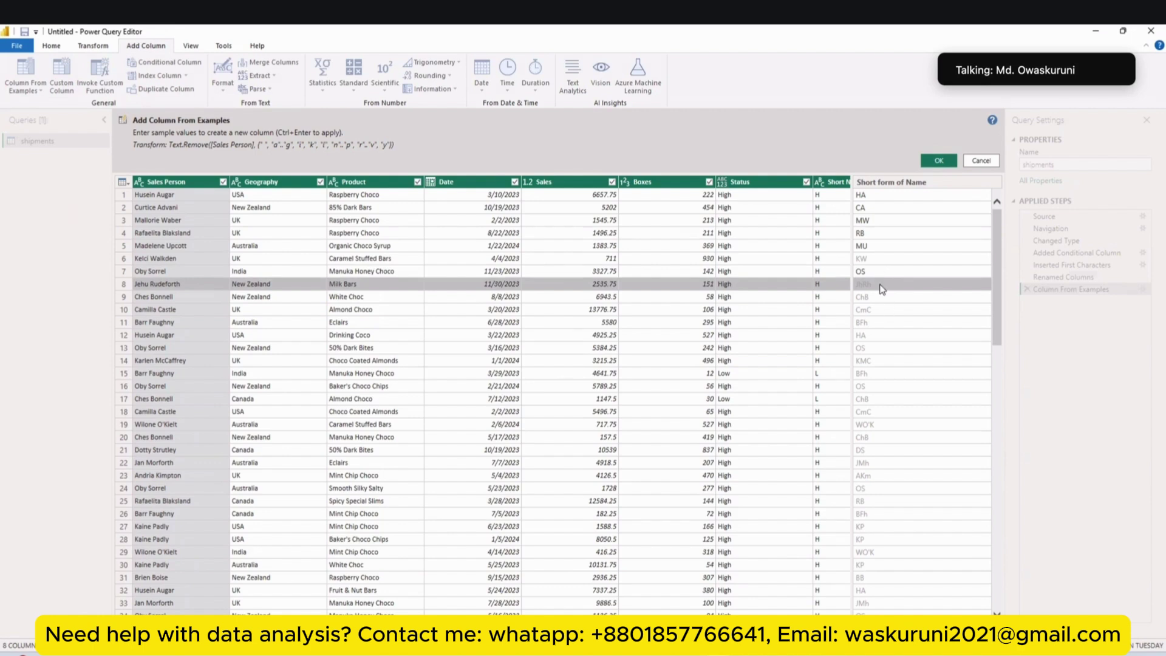
Enter JR, CB and CC as example values for rows 8, 9 and 10
{"action": "type", "text": "J"}
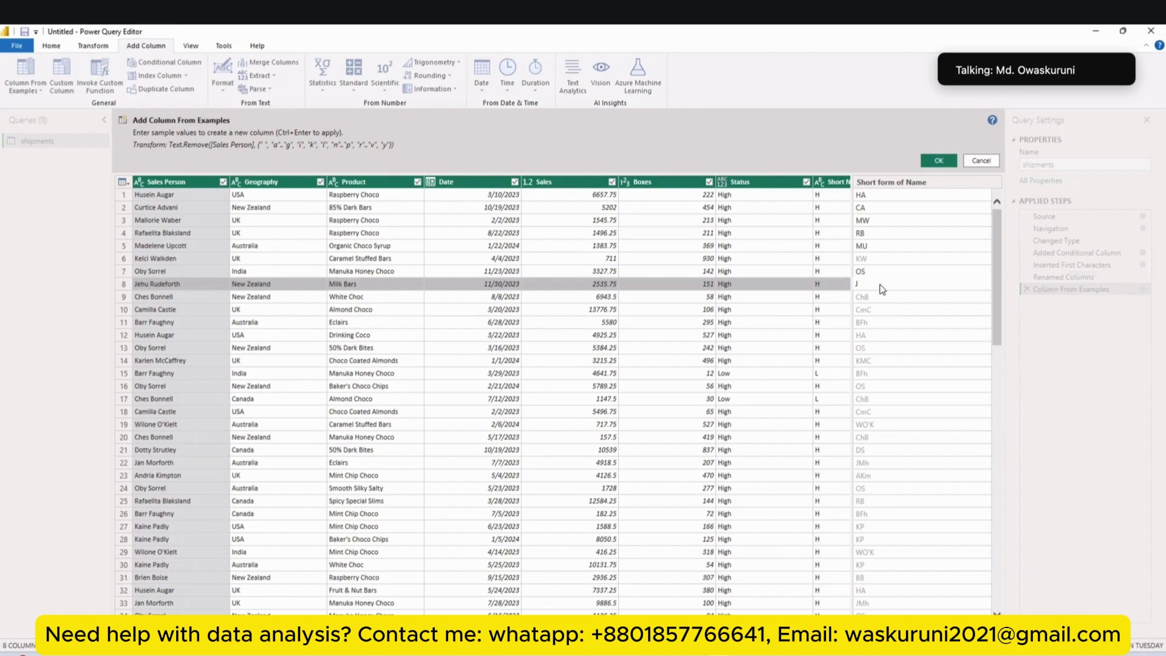
{"action": "type", "text": "R"}
{"action": "key", "text": "Return"}
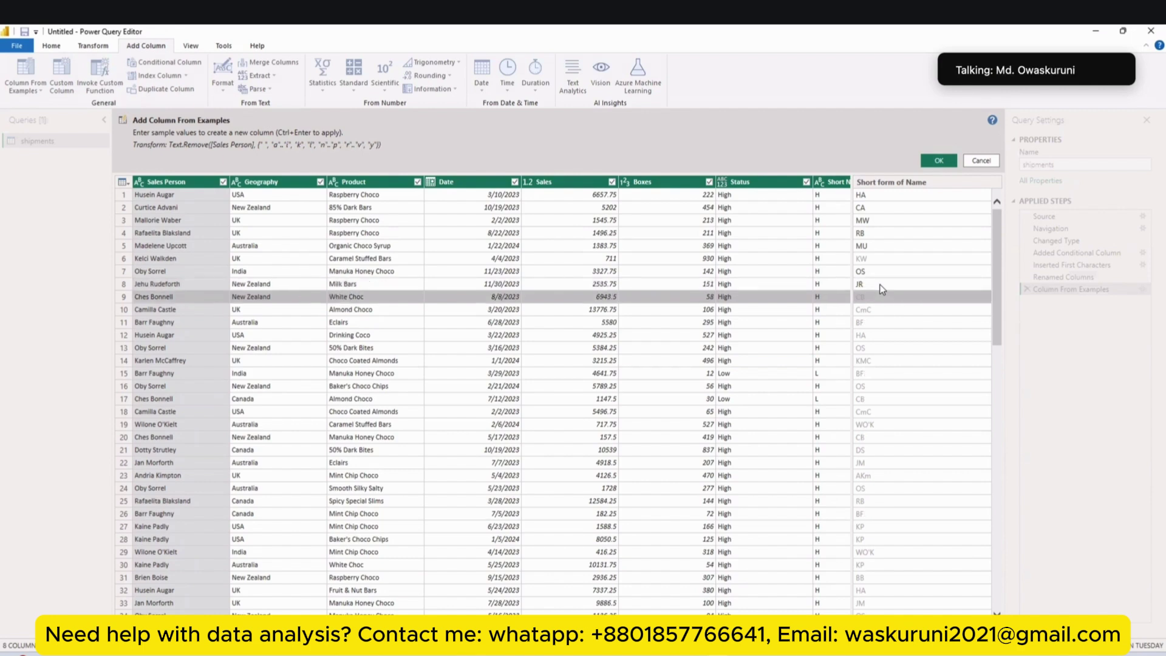
{"action": "type", "text": "CB"}
{"action": "key", "text": "Return"}
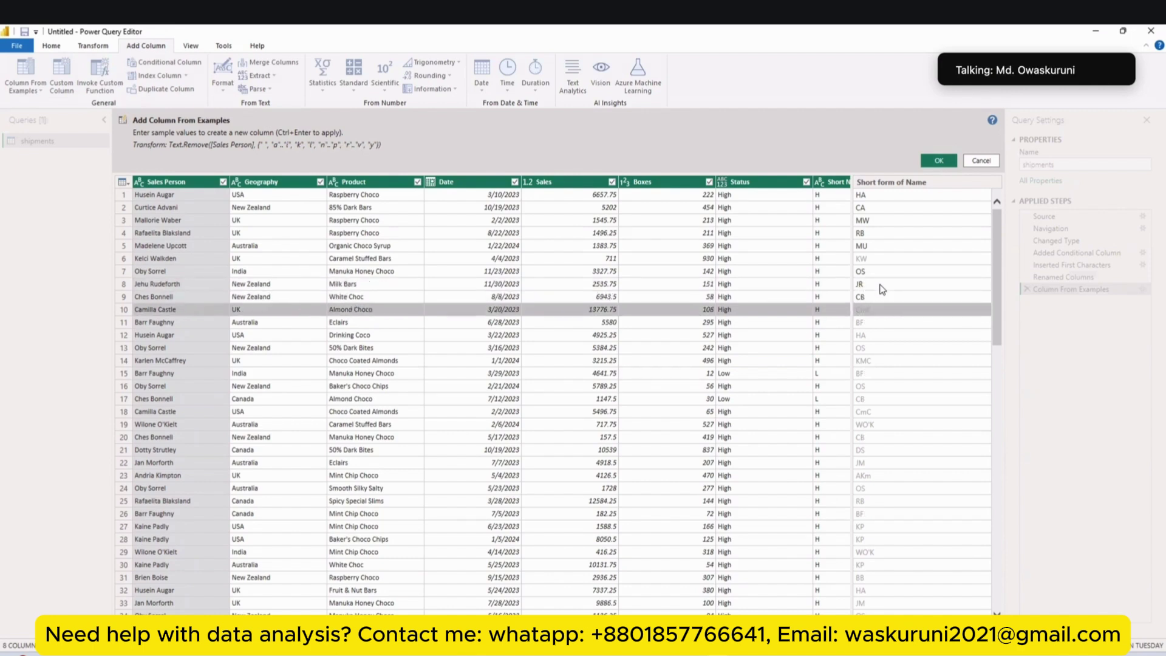
{"action": "type", "text": "CC"}
{"action": "key", "text": "Return"}
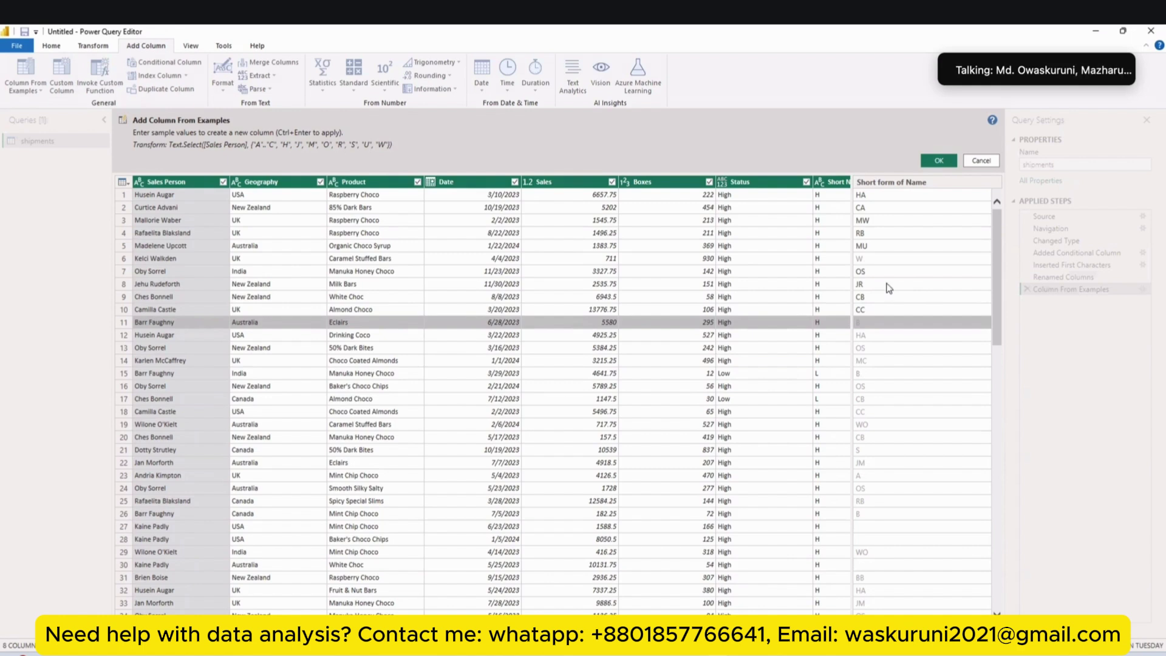
Enter KP for row 27 and WO for row 19 as example values to correct the suggested initials
{"action": "left_click", "coordinate": [872, 532]}
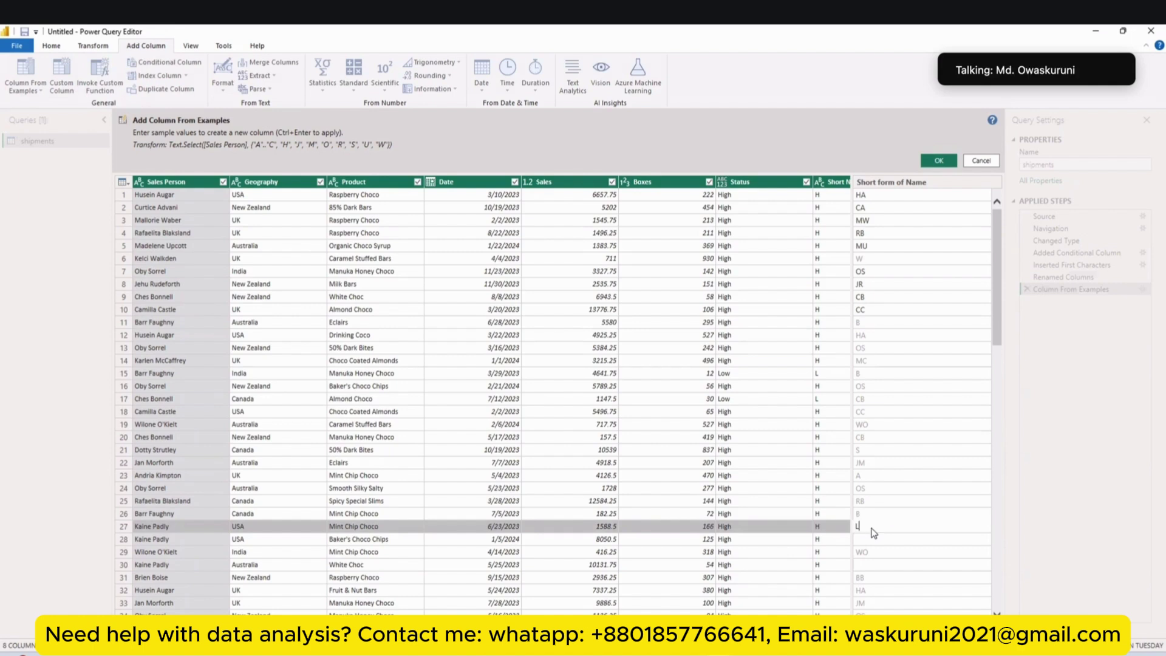
{"action": "type", "text": "KP"}
{"action": "key", "text": "Return"}
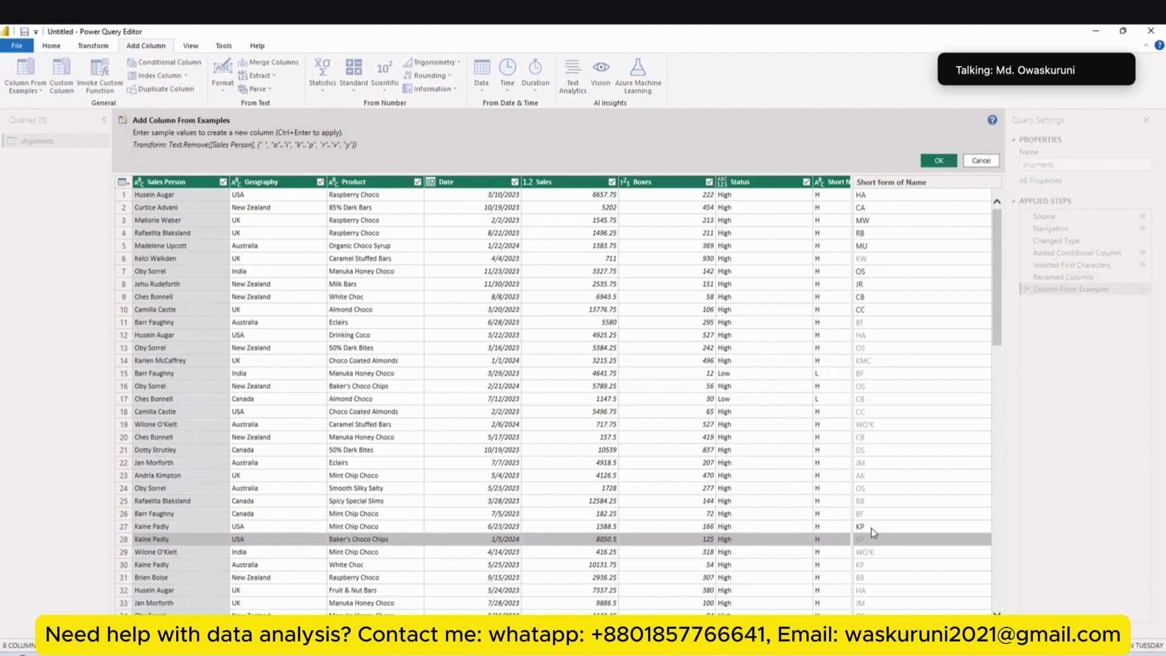
{"action": "left_click", "coordinate": [871, 425]}
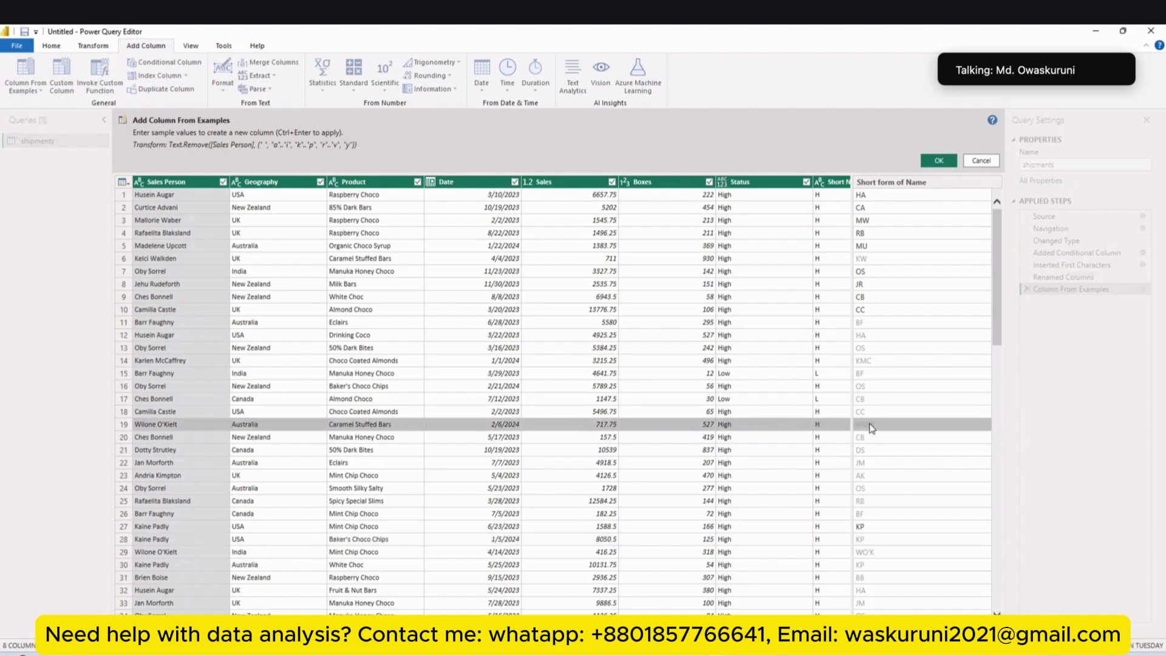
{"action": "type", "text": "WO"}
{"action": "key", "text": "Return"}
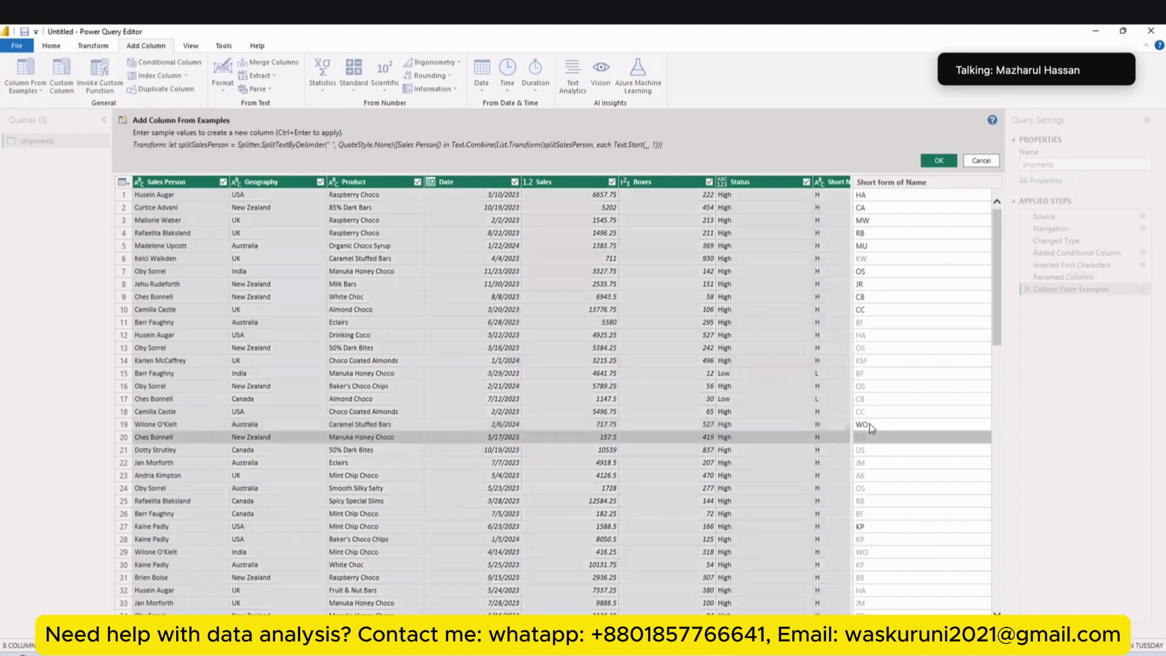
Review the suggested initials through all rows and create the Short form of Name column
{"action": "scroll", "coordinate": [917, 359], "scroll_direction": "down", "scroll_amount": 20}
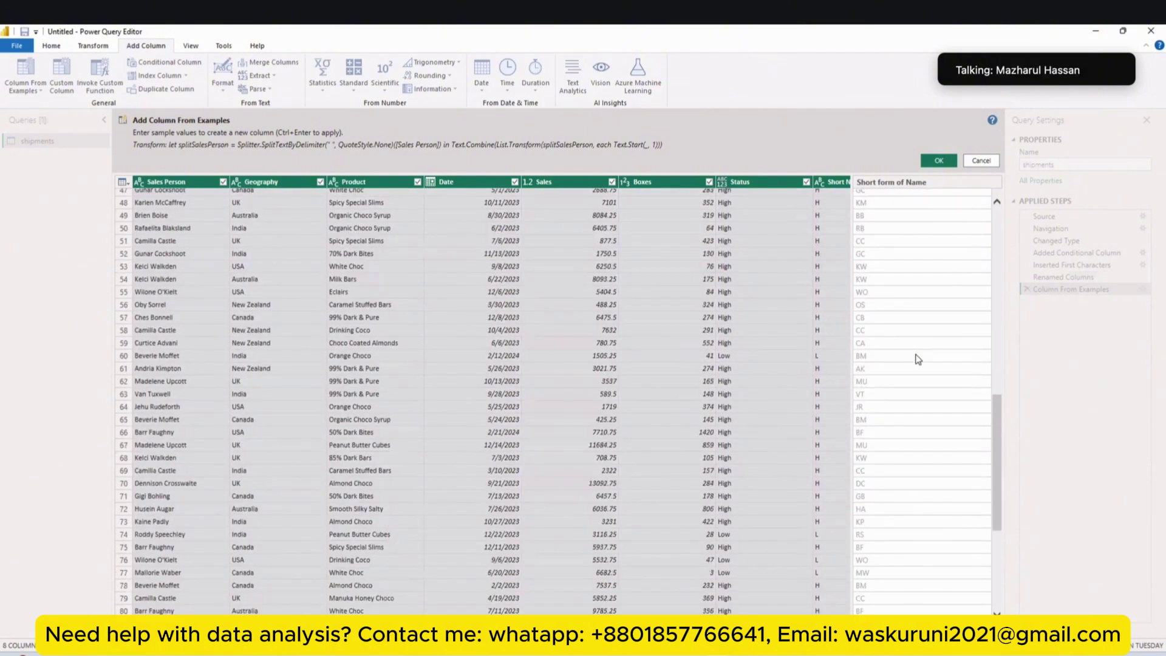
{"action": "scroll", "coordinate": [917, 359], "scroll_direction": "up", "scroll_amount": 20}
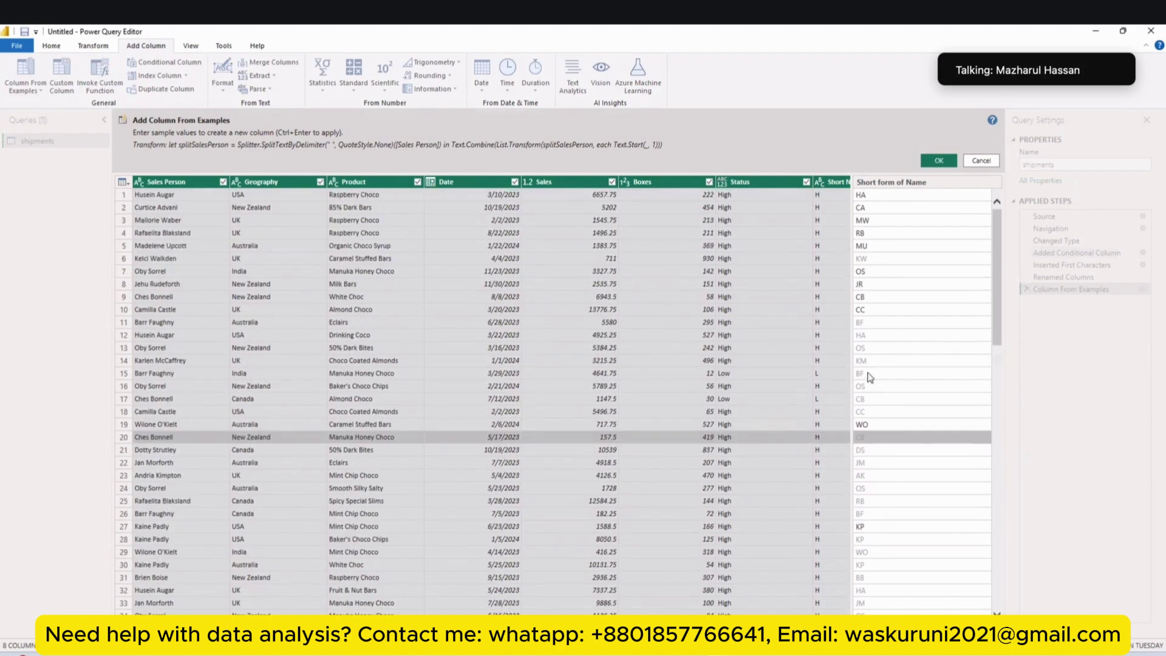
{"action": "scroll", "coordinate": [918, 364], "scroll_direction": "down", "scroll_amount": 20}
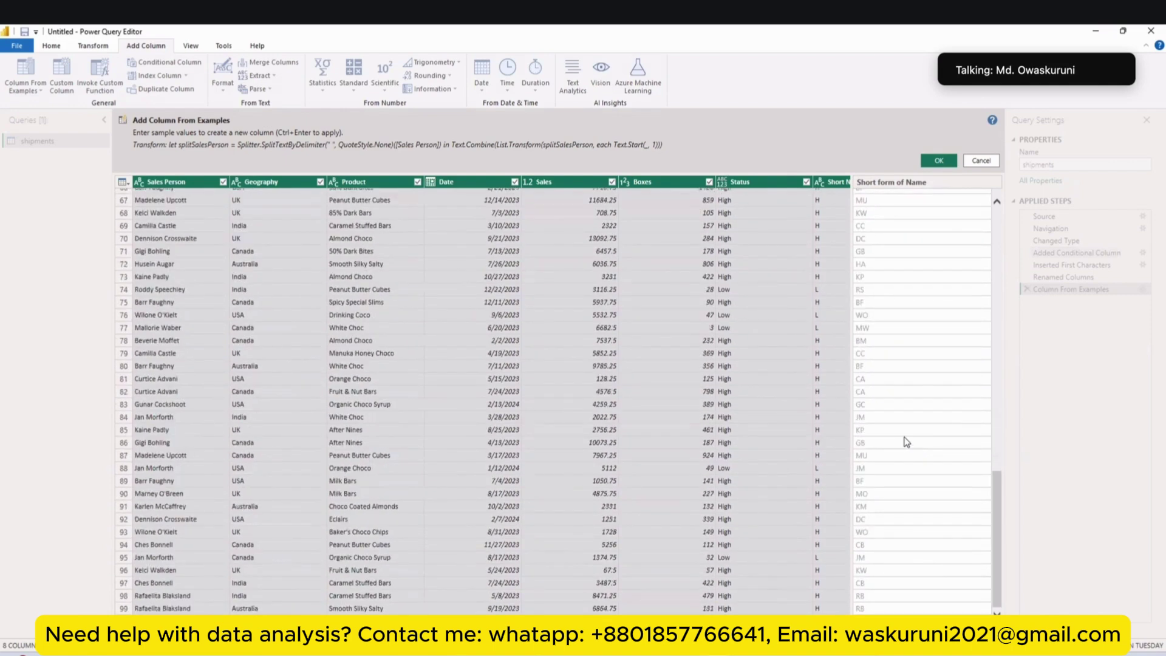
{"action": "left_click", "coordinate": [930, 164]}
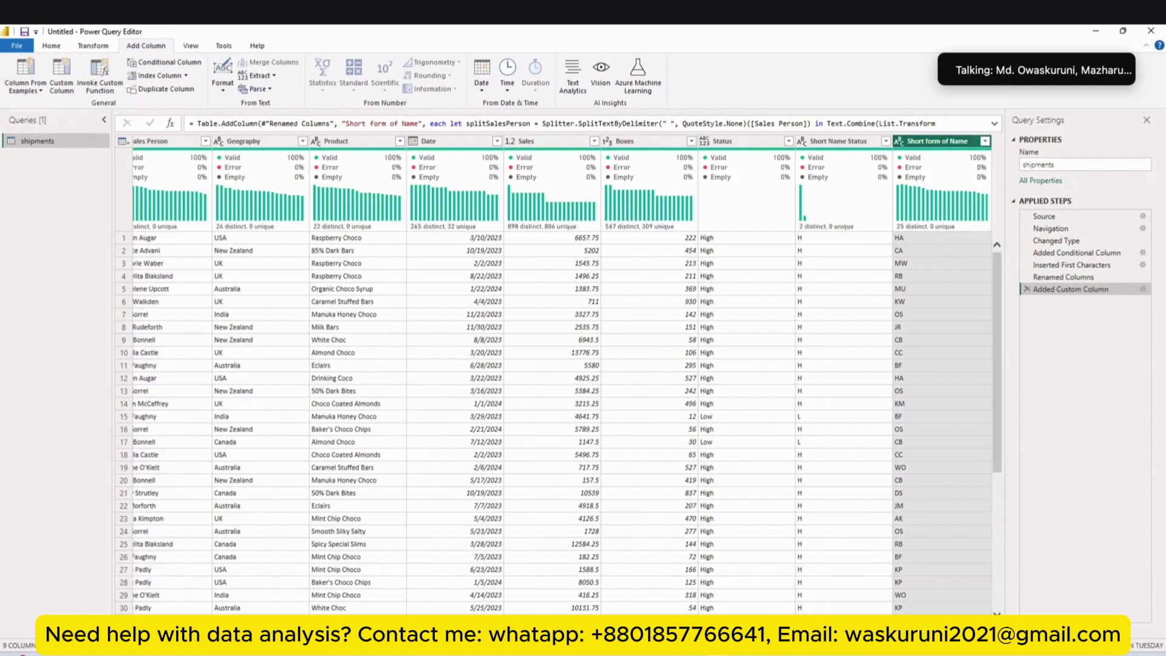
{"action": "left_click", "coordinate": [351, 146]}
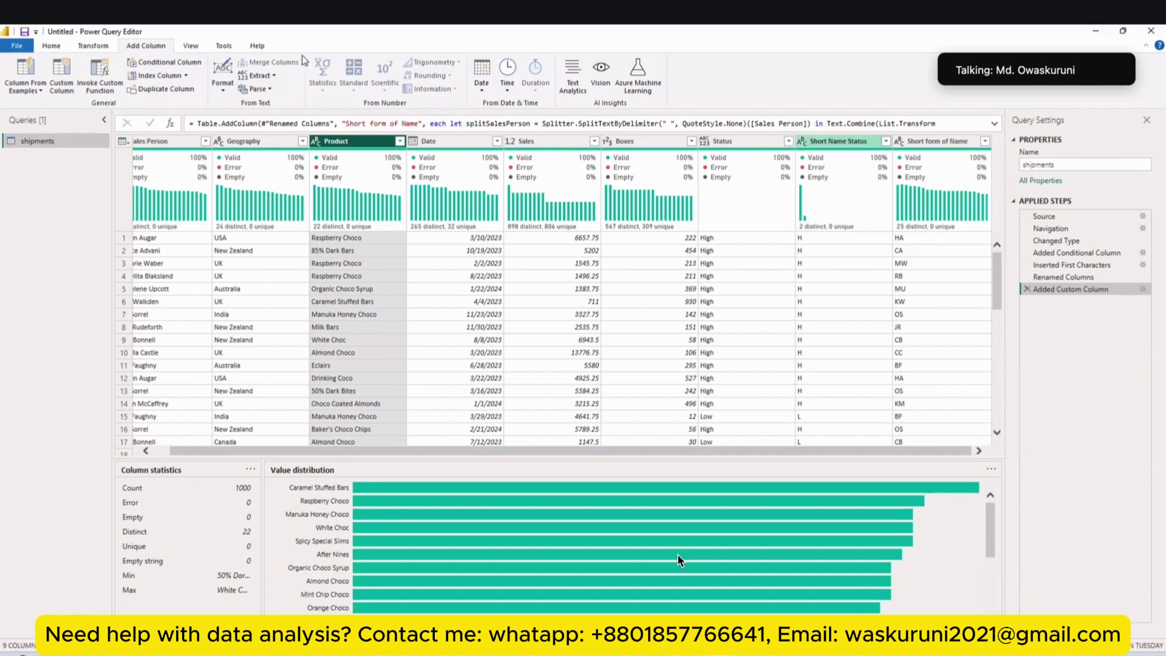
{"action": "left_click", "coordinate": [268, 148]}
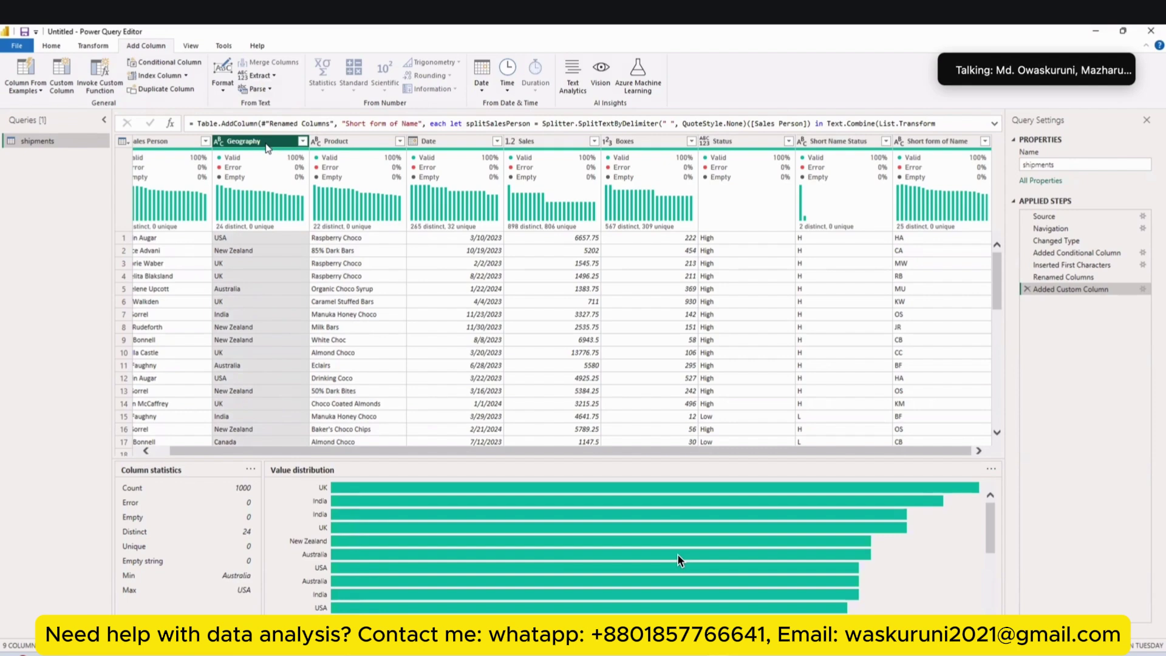
{"action": "left_click", "coordinate": [38, 91]}
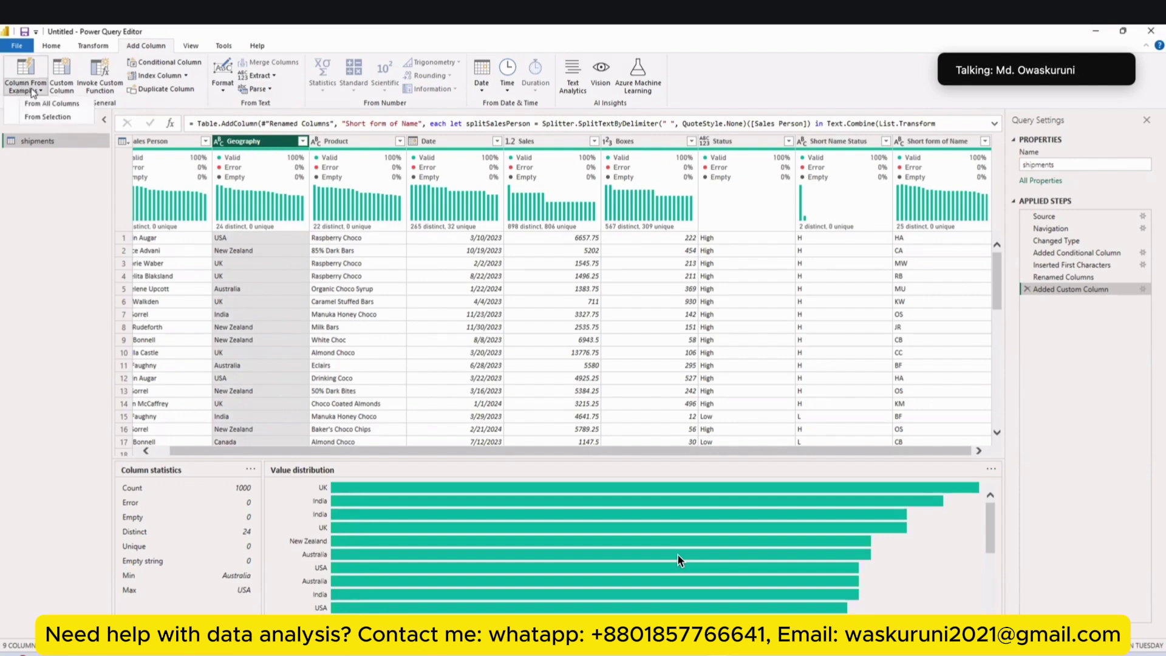
{"action": "left_click", "coordinate": [45, 104]}
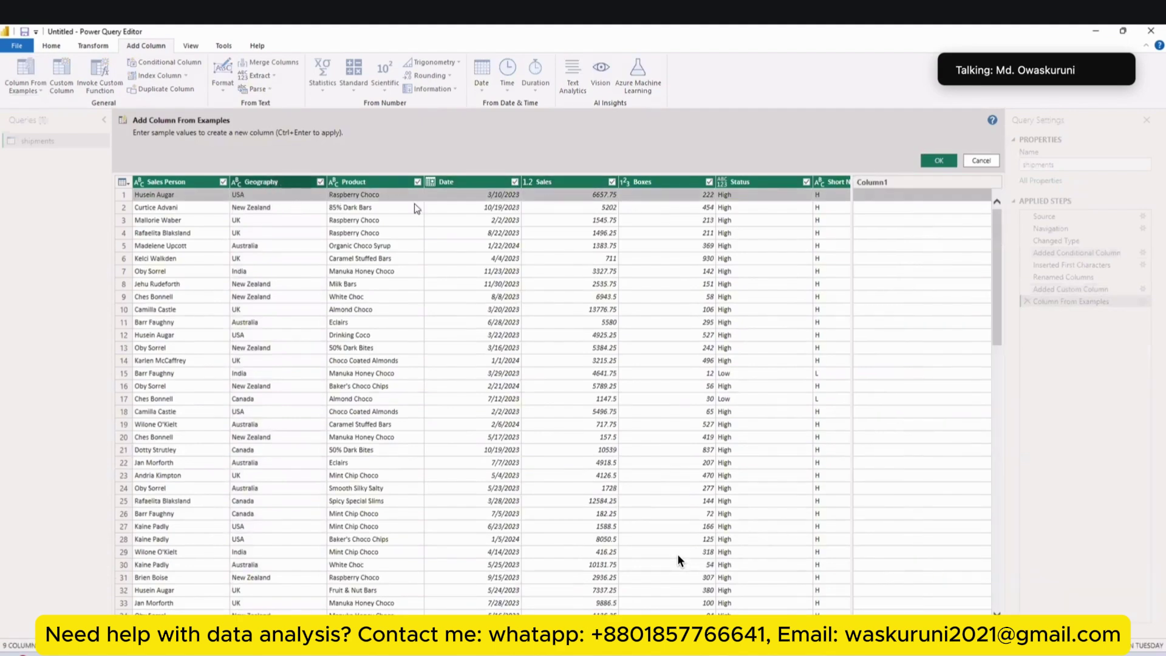
{"action": "left_click", "coordinate": [981, 161]}
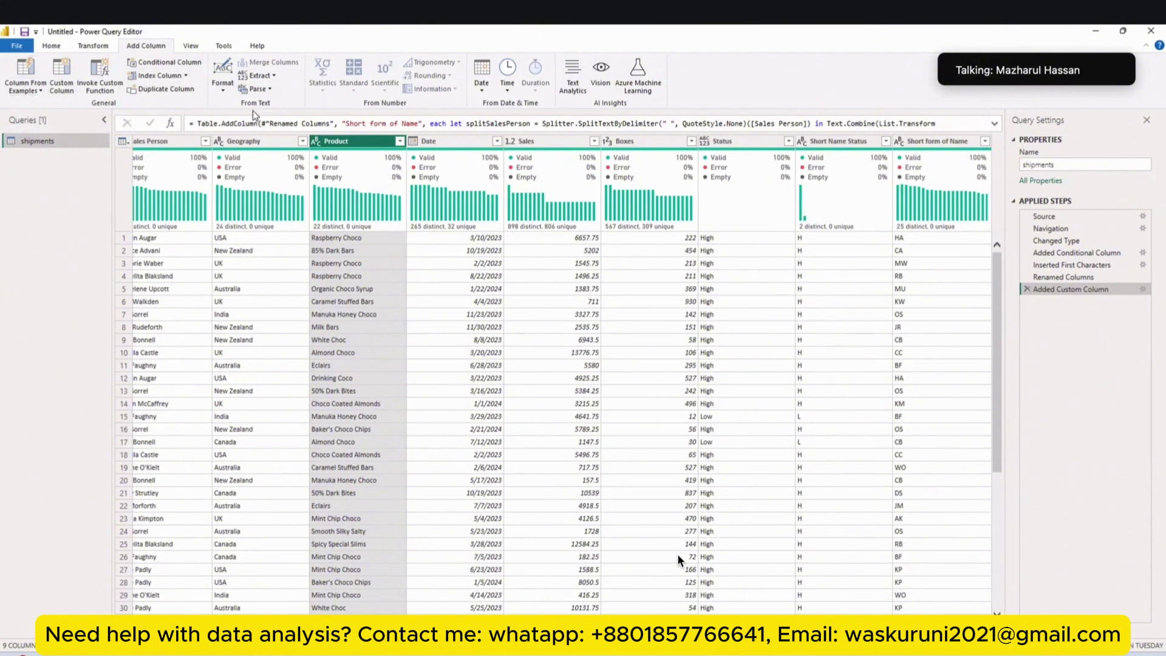
Start a custom column named Tax 5% and begin its formula with the Sales column followed by a multiplication sign
{"action": "left_click", "coordinate": [542, 143]}
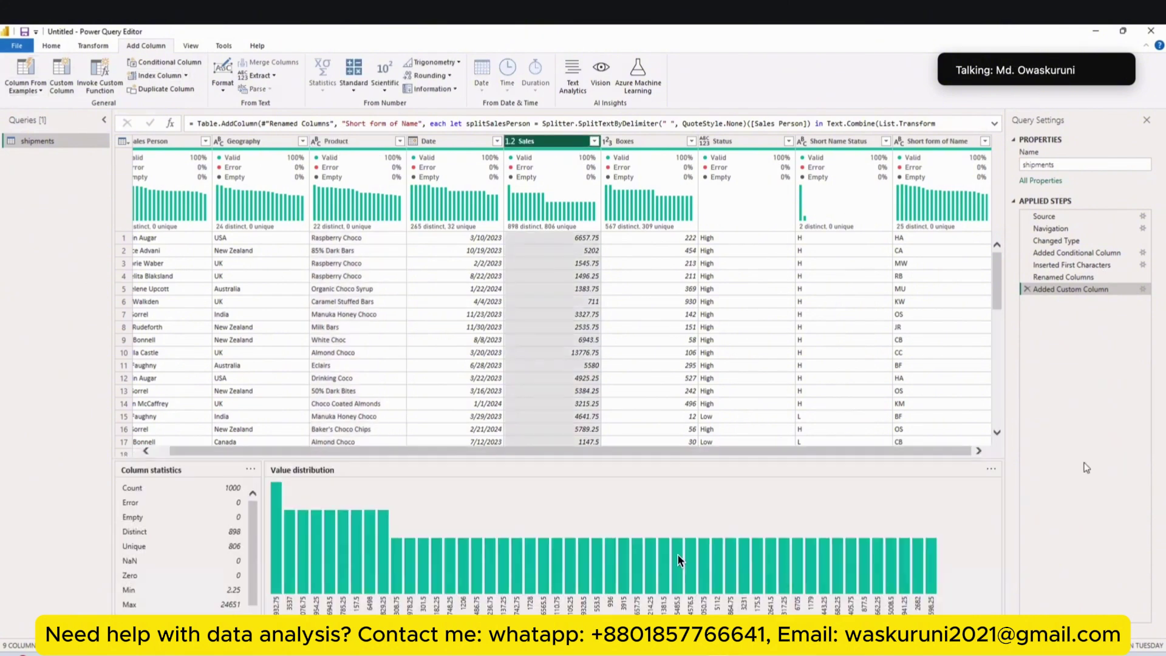
{"action": "left_click", "coordinate": [61, 77]}
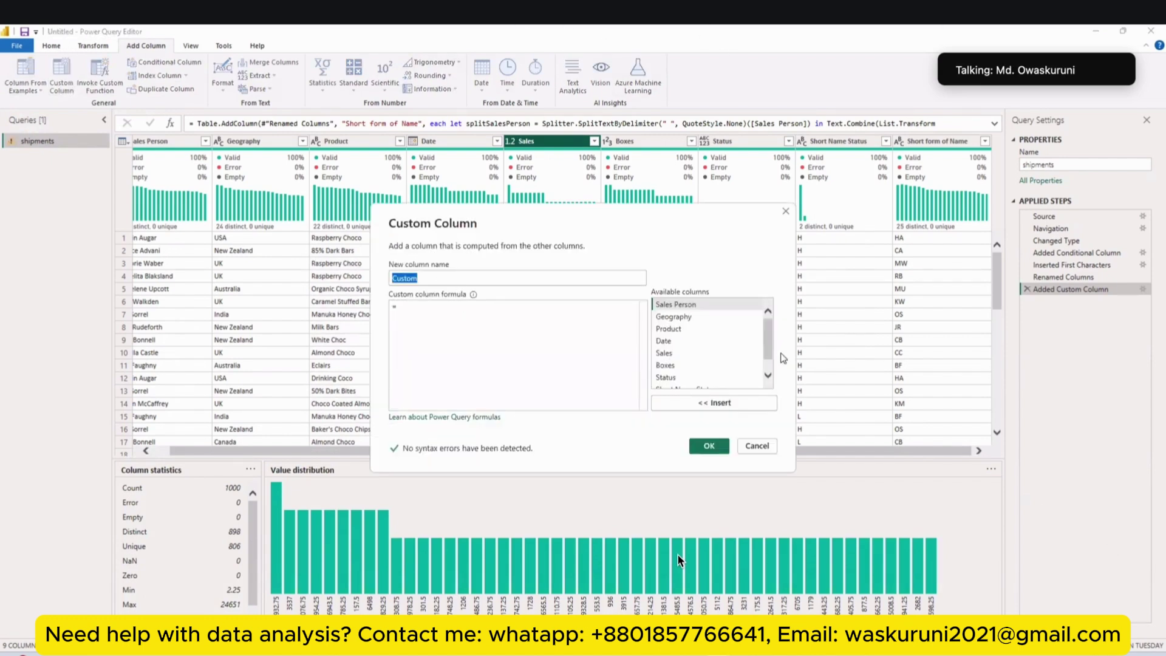
{"action": "type", "text": "T"}
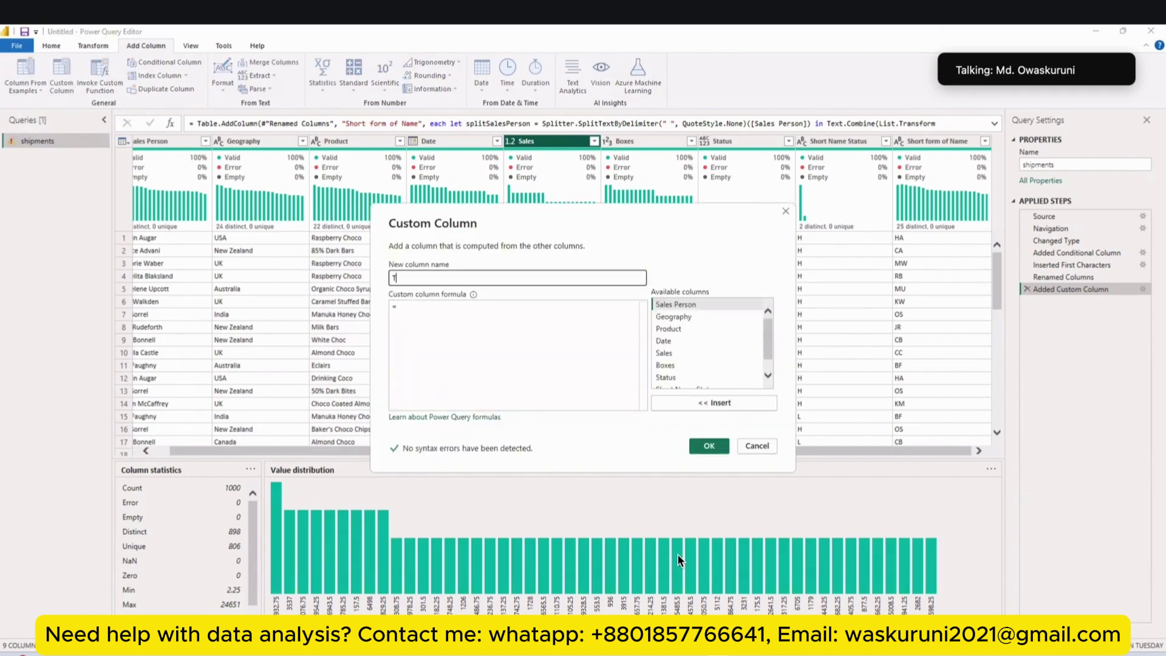
{"action": "type", "text": "ax 5%"}
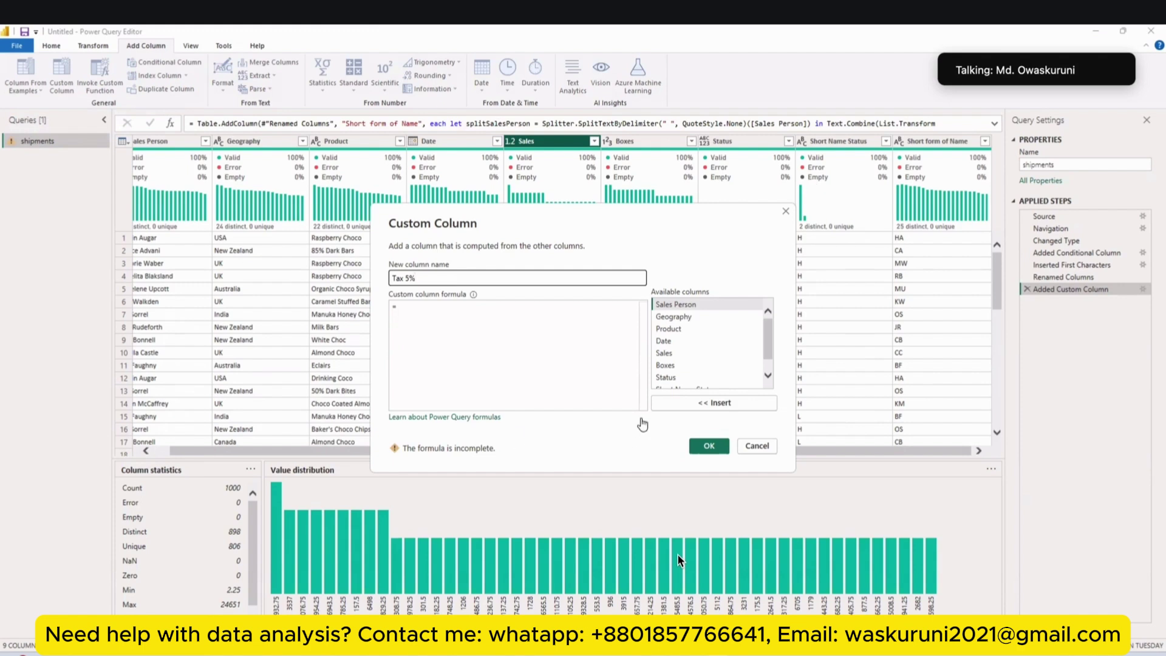
{"action": "scroll", "coordinate": [691, 358], "scroll_direction": "down", "scroll_amount": 1}
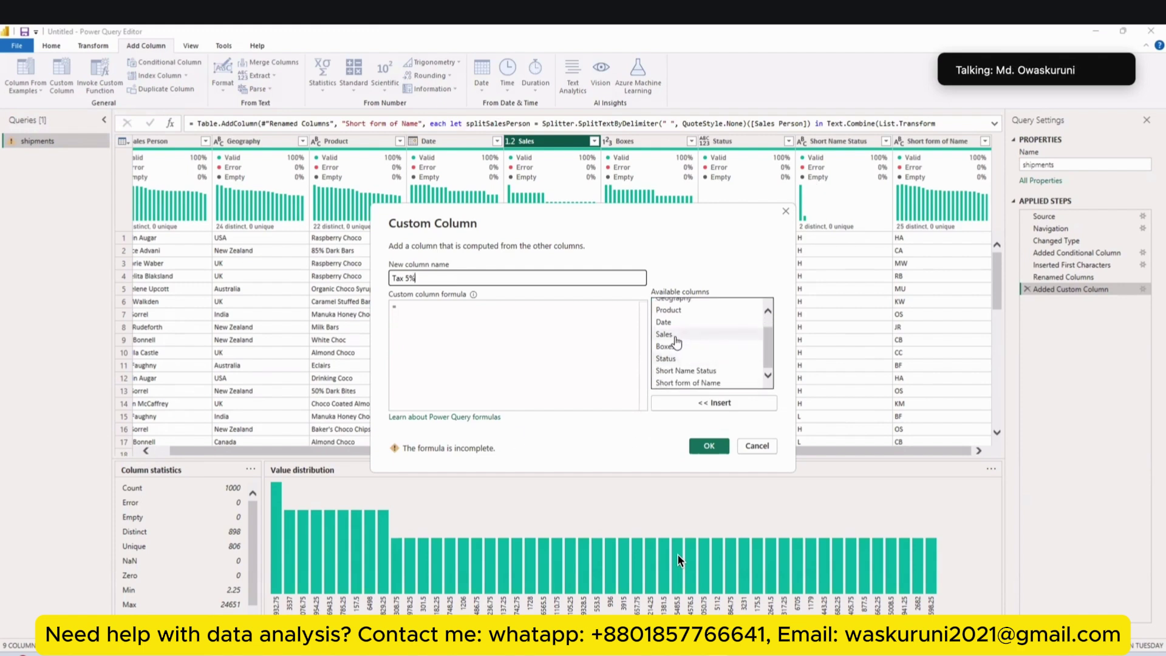
{"action": "double_click", "coordinate": [664, 334]}
{"action": "type", "text": "*"}
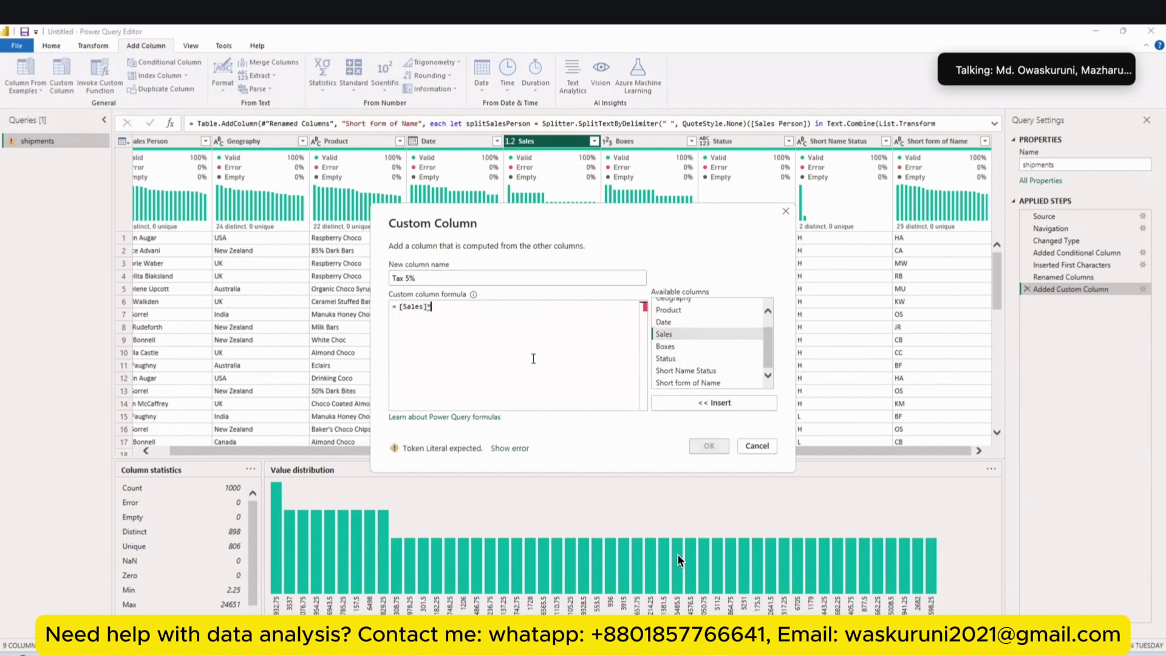
Try 5% and 5/100 as the multiplier in the custom column formula, and erase the multiplier
{"action": "type", "text": "5%"}
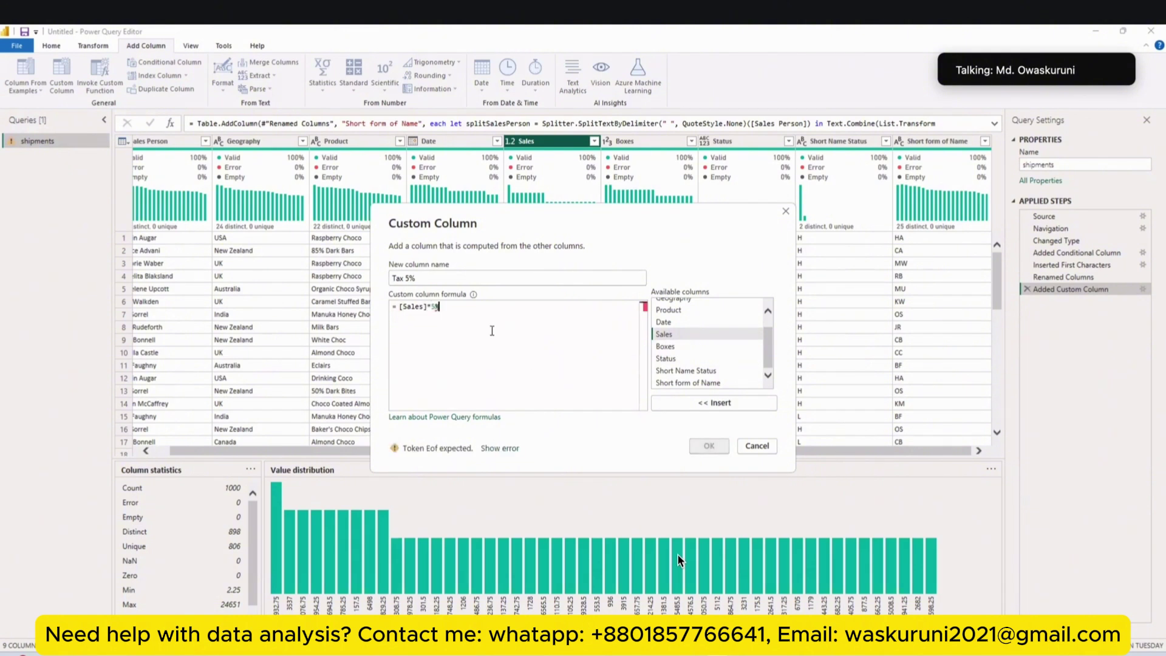
{"action": "key", "text": "BackSpace"}
{"action": "type", "text": "/100"}
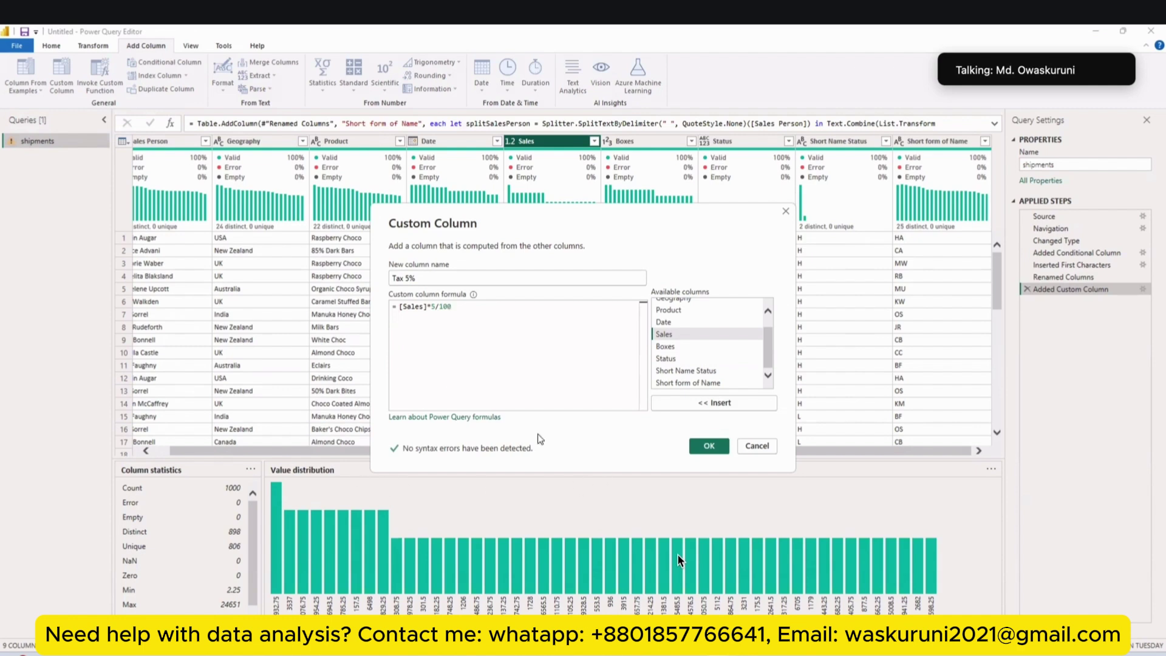
{"action": "key", "text": "BackSpace"}
{"action": "key", "text": "BackSpace"}
{"action": "key", "text": "BackSpace"}
{"action": "key", "text": "BackSpace"}
{"action": "key", "text": "BackSpace"}
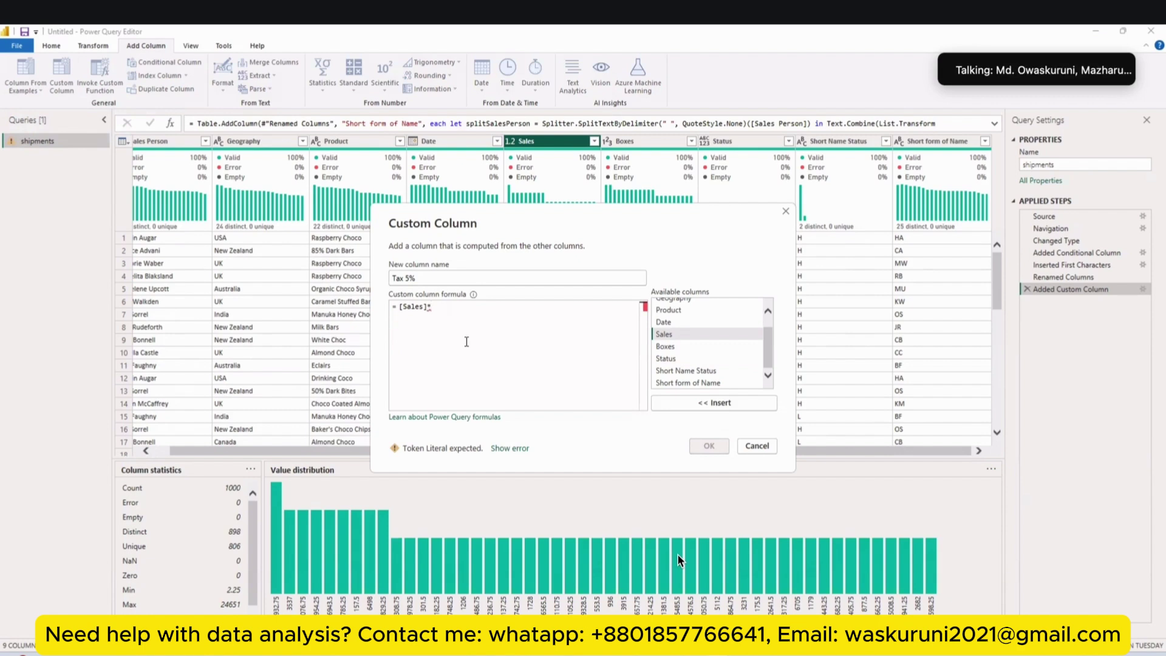
{"action": "type", "text": "1"}
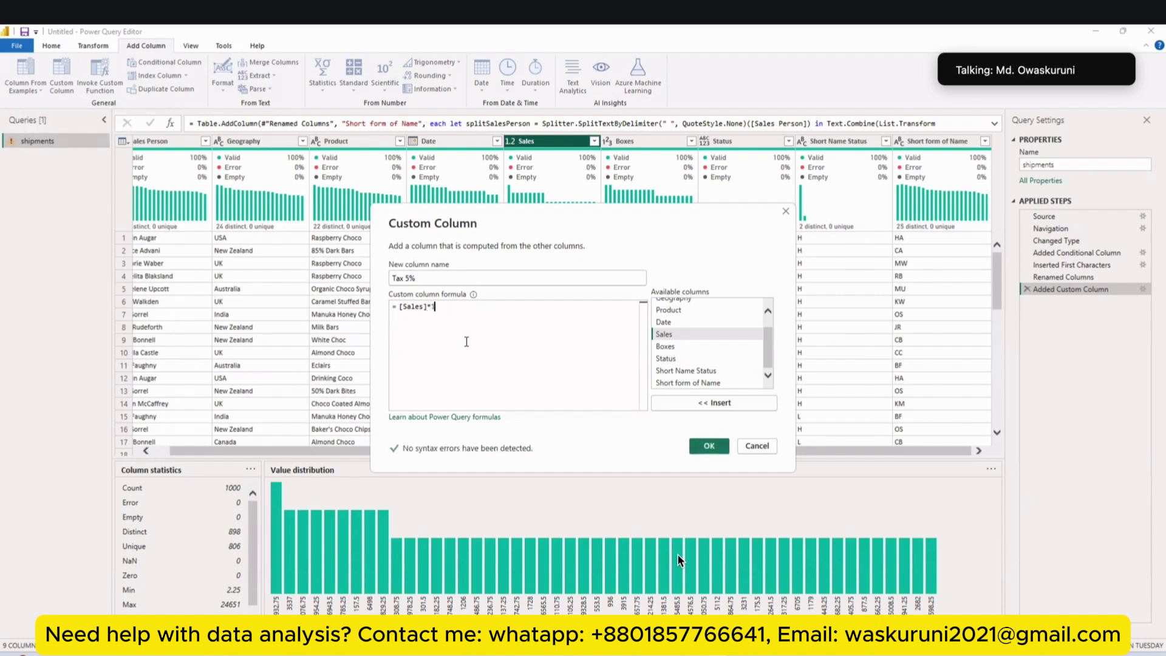
{"action": "type", "text": "+5"}
{"action": "key", "text": "BackSpace"}
{"action": "key", "text": "BackSpace"}
{"action": "key", "text": "BackSpace"}
{"action": "key", "text": "BackSpace"}
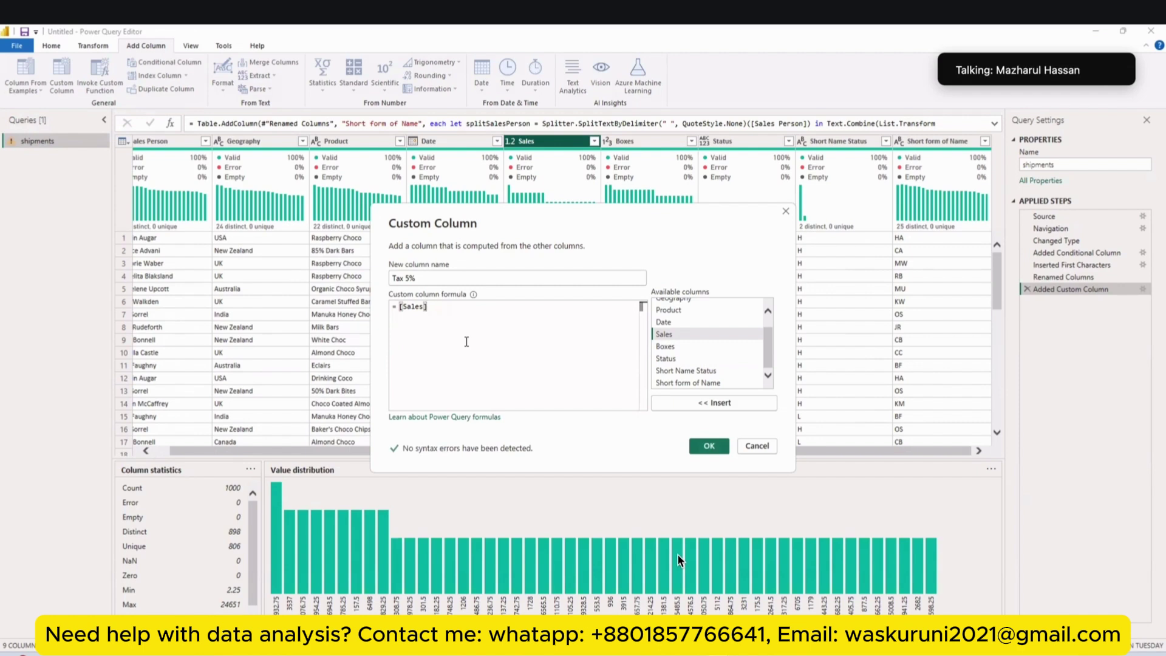
Complete the Tax 5% formula as [Sales]*5/100 and create the custom column
{"action": "type", "text": "*"}
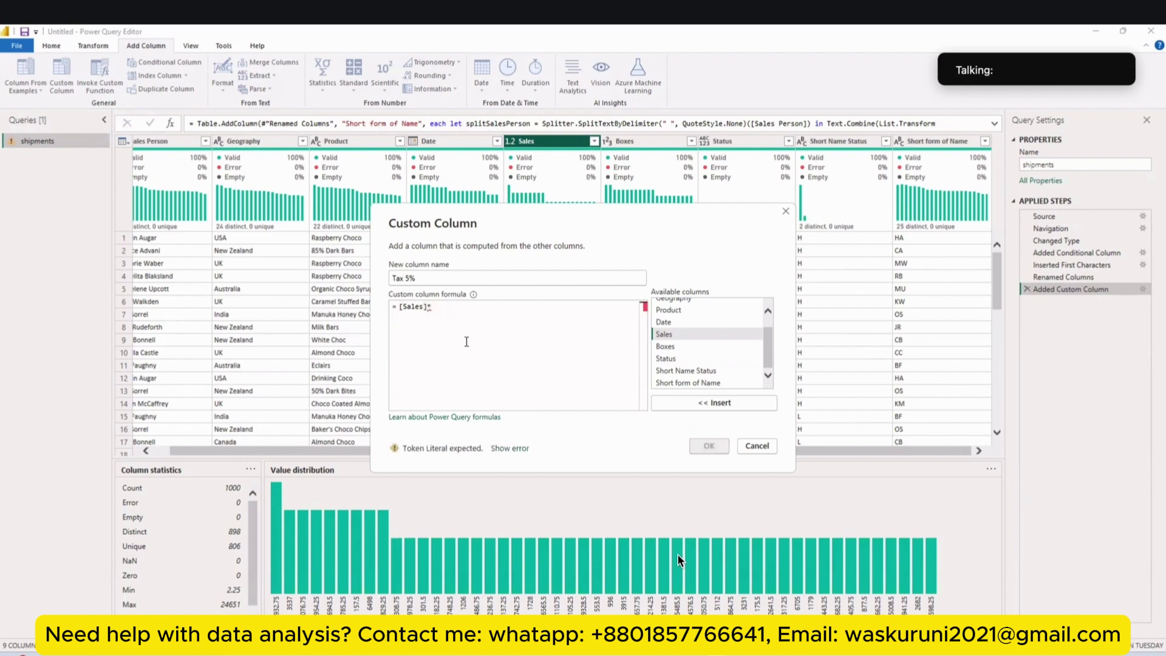
{"action": "type", "text": "5"}
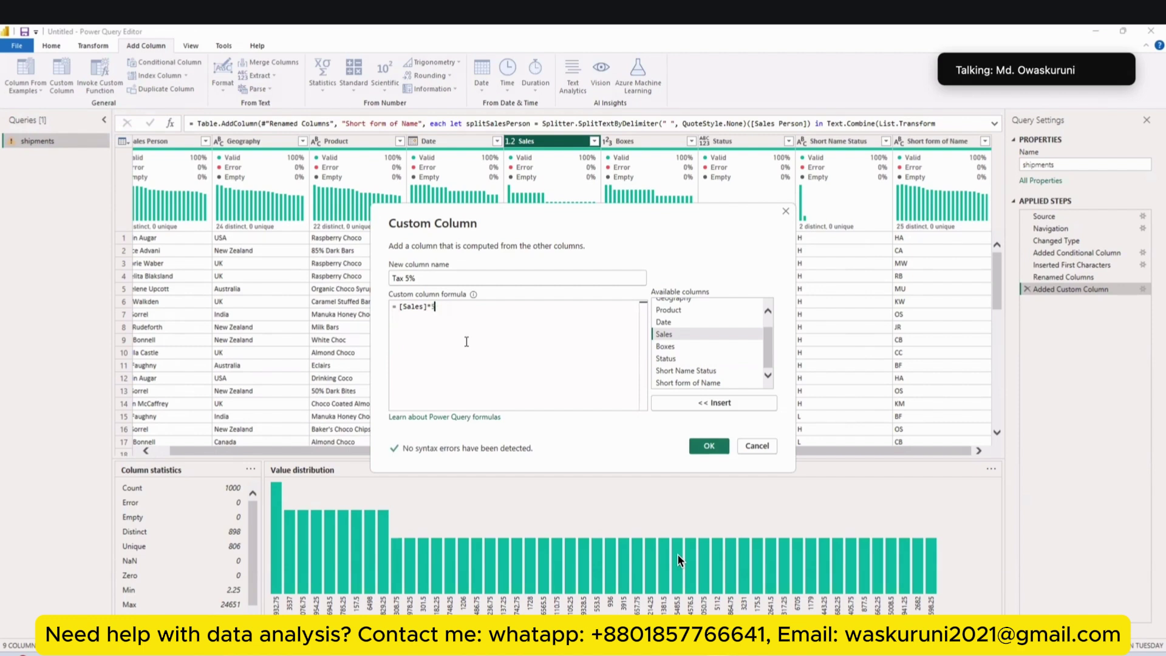
{"action": "type", "text": "/100"}
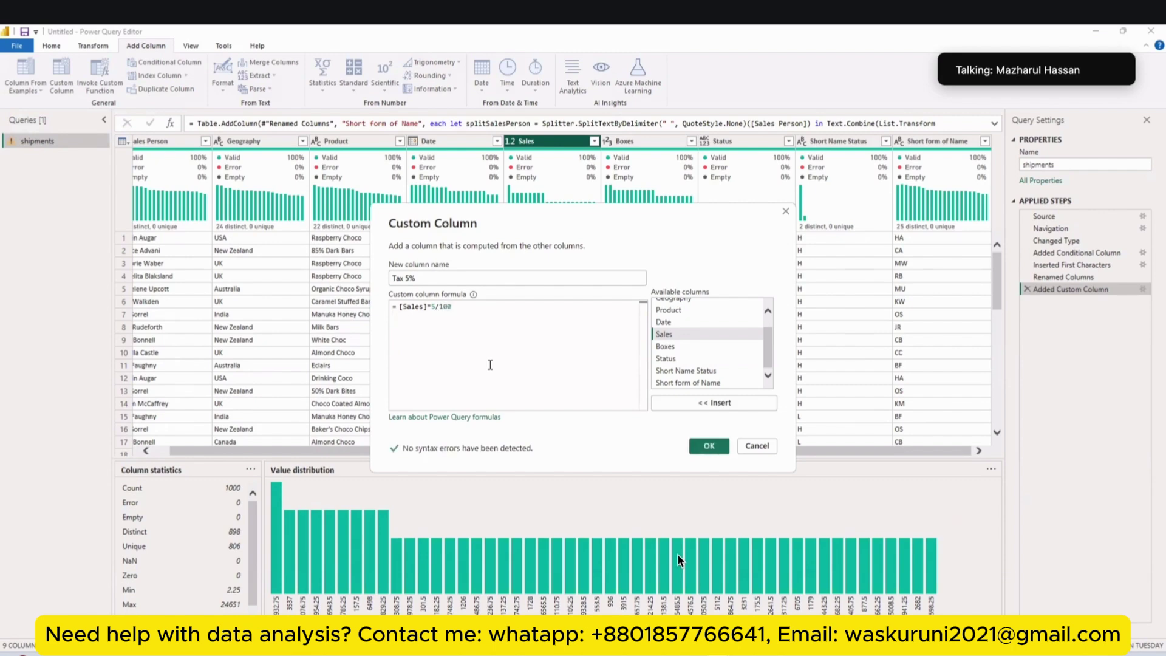
{"action": "left_click", "coordinate": [720, 447]}
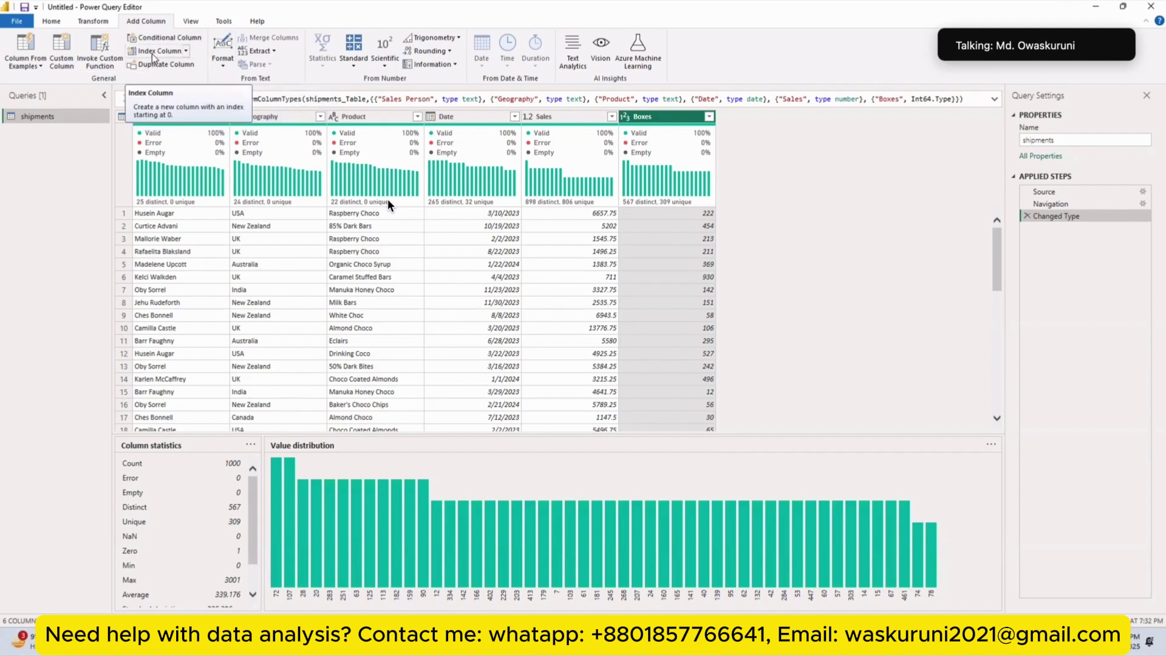
Add an index column starting from 0 and a second index column starting from 1
{"action": "left_click", "coordinate": [150, 52]}
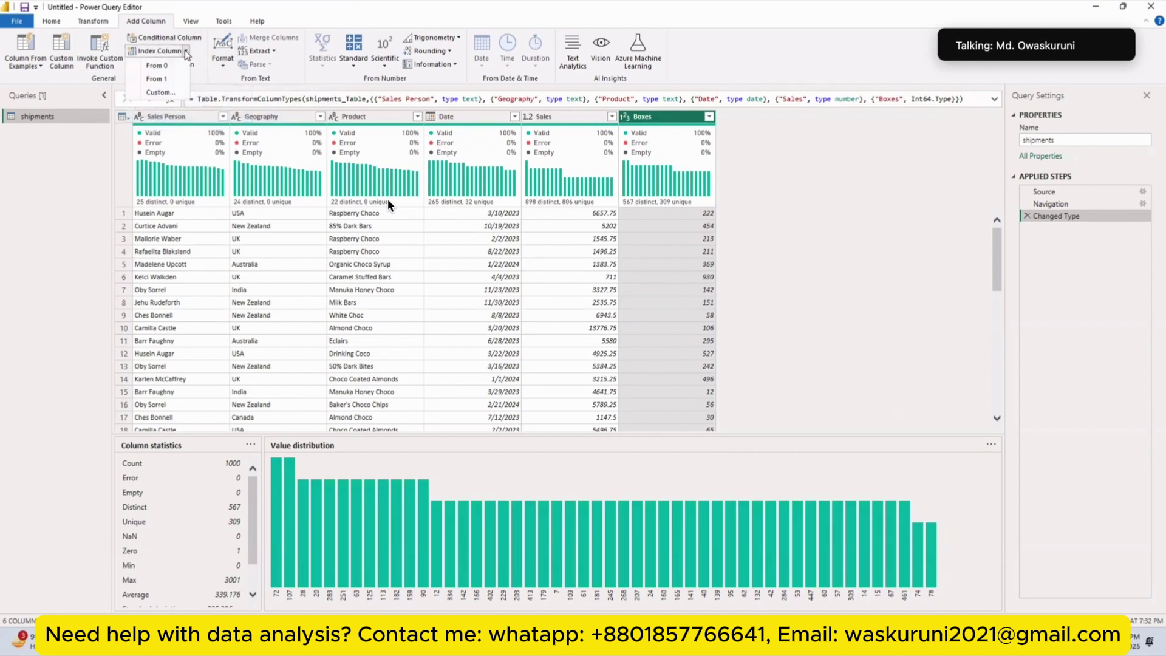
{"action": "left_click", "coordinate": [146, 51]}
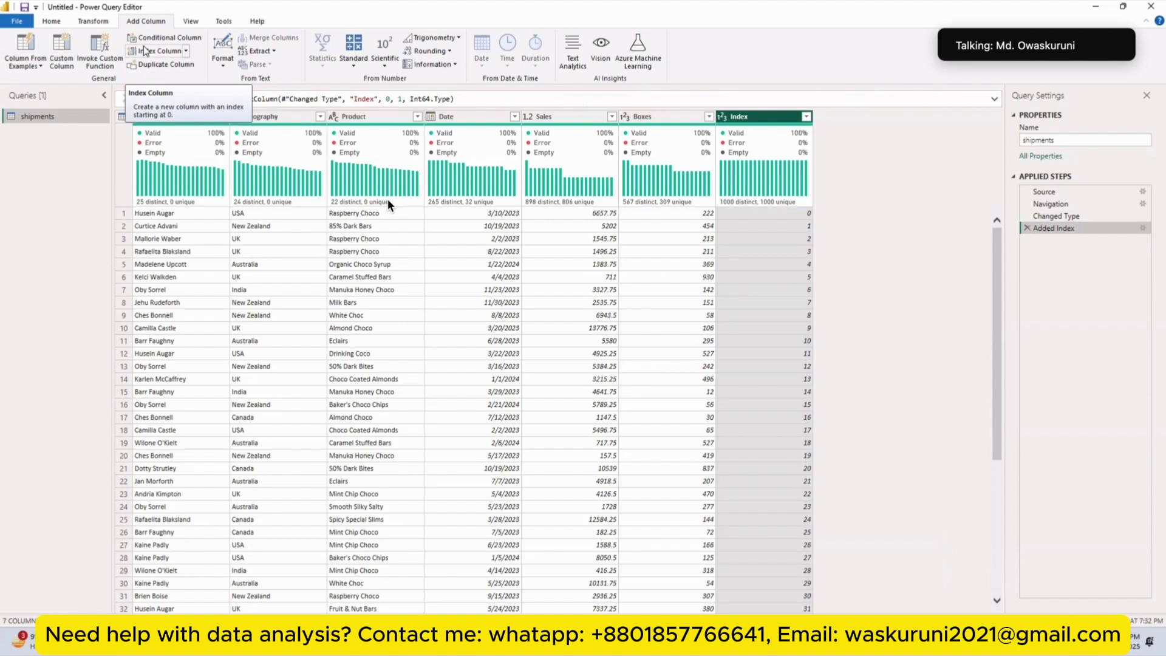
{"action": "left_click", "coordinate": [185, 51]}
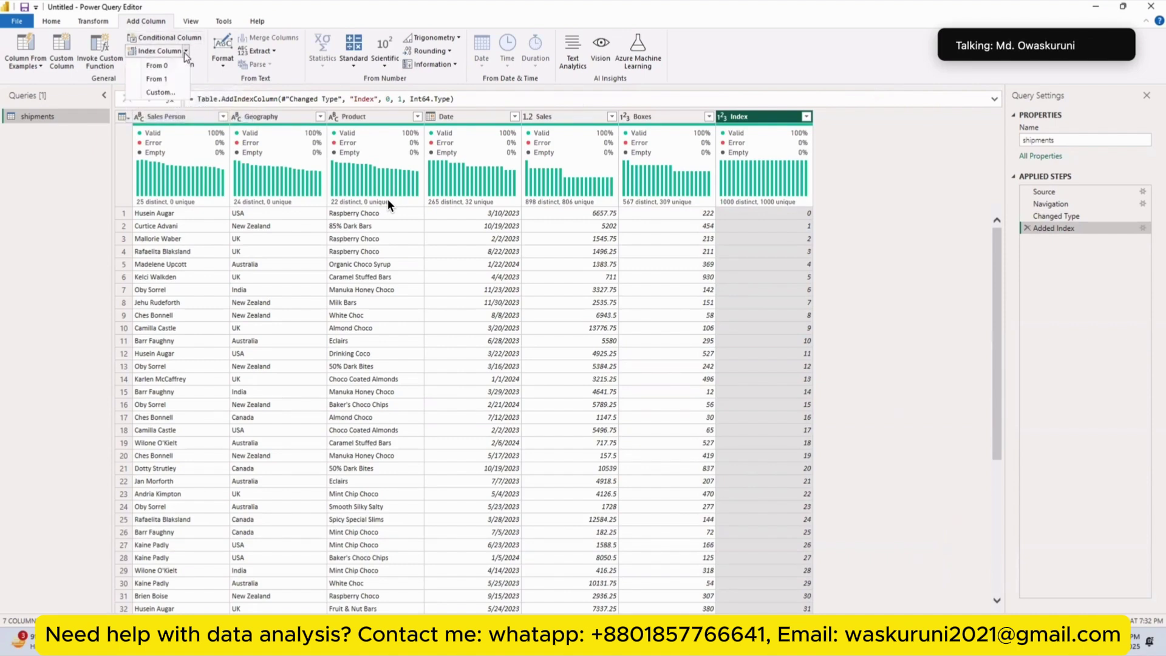
{"action": "left_click", "coordinate": [170, 78]}
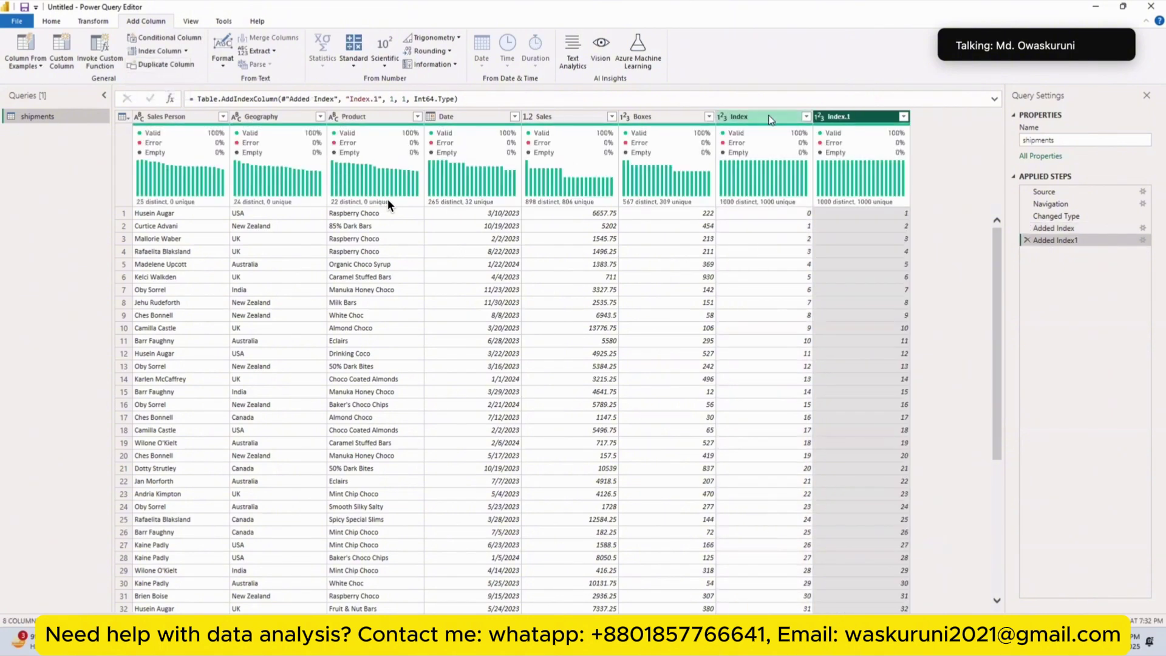
Remove the index column that starts from 0
{"action": "right_click", "coordinate": [770, 119]}
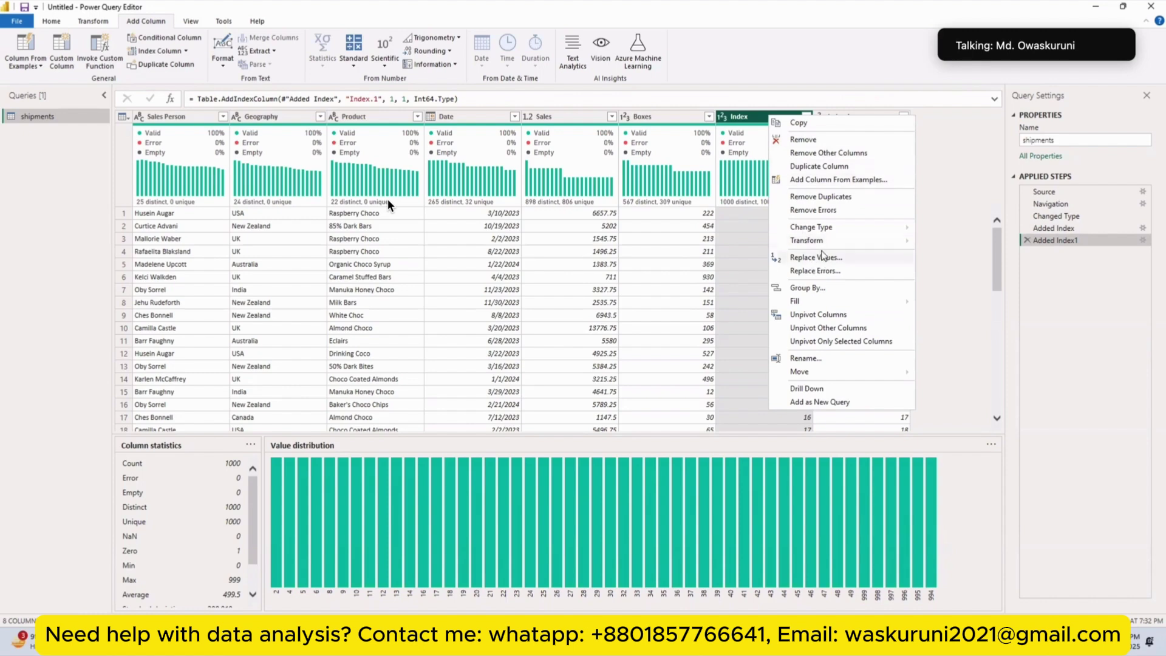
{"action": "left_click", "coordinate": [808, 139]}
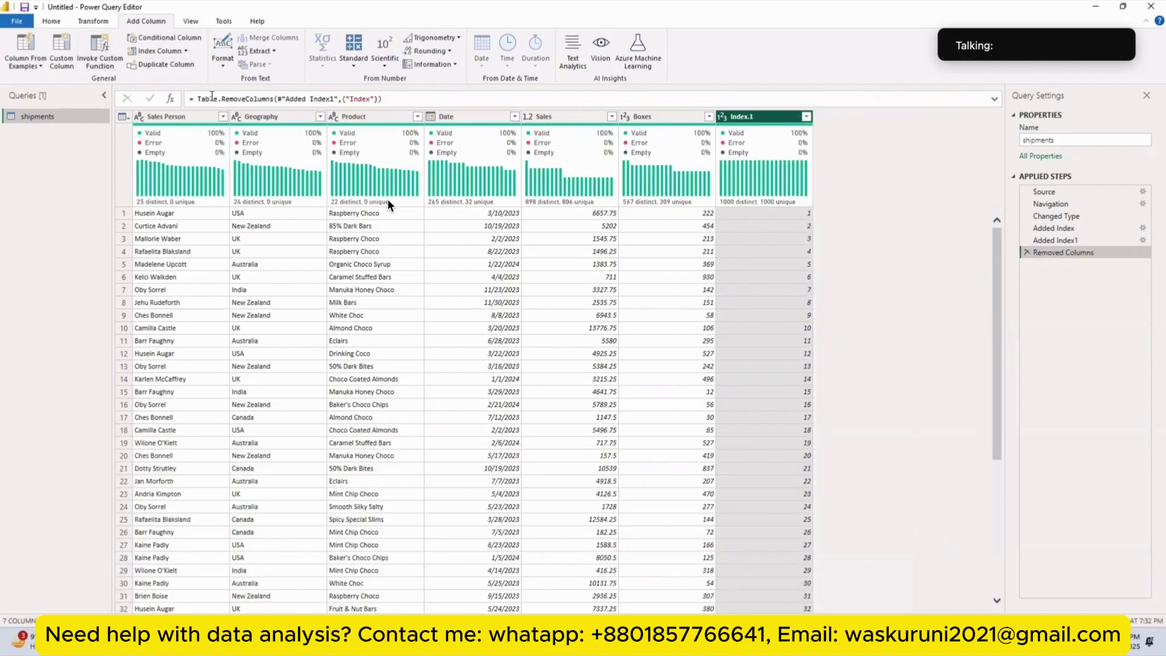
{"action": "key", "text": "XF86AudioRaiseVolume"}
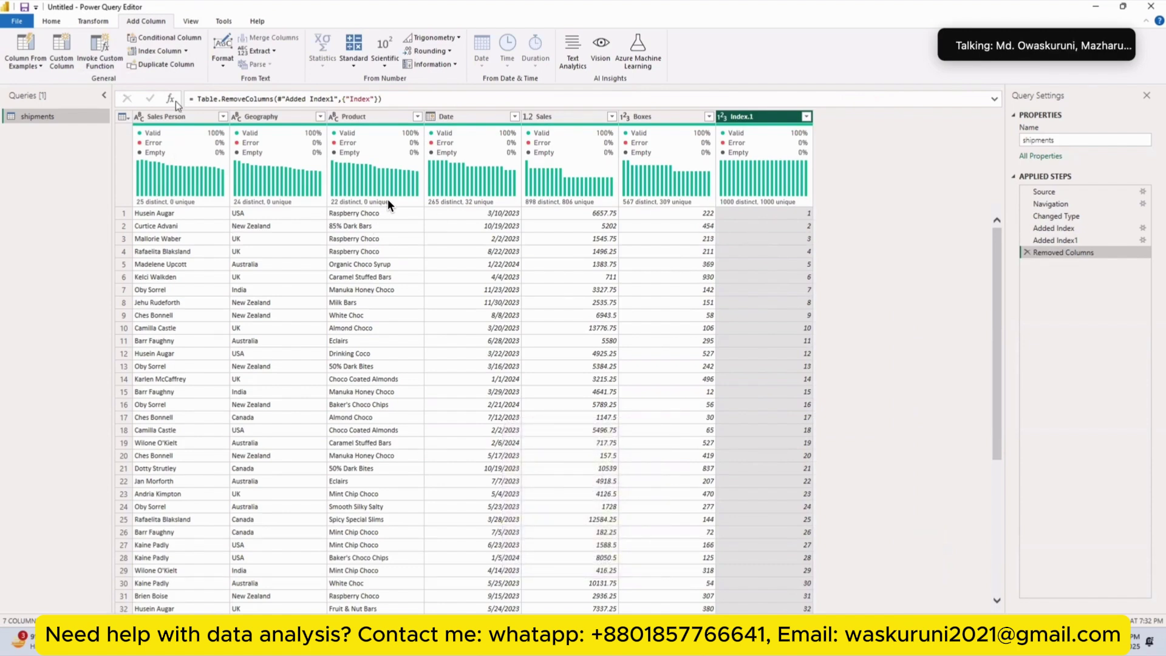
Turn the column quality details in the data preview off and on again
{"action": "left_click", "coordinate": [192, 23]}
{"action": "left_click", "coordinate": [145, 22]}
{"action": "left_click", "coordinate": [191, 24]}
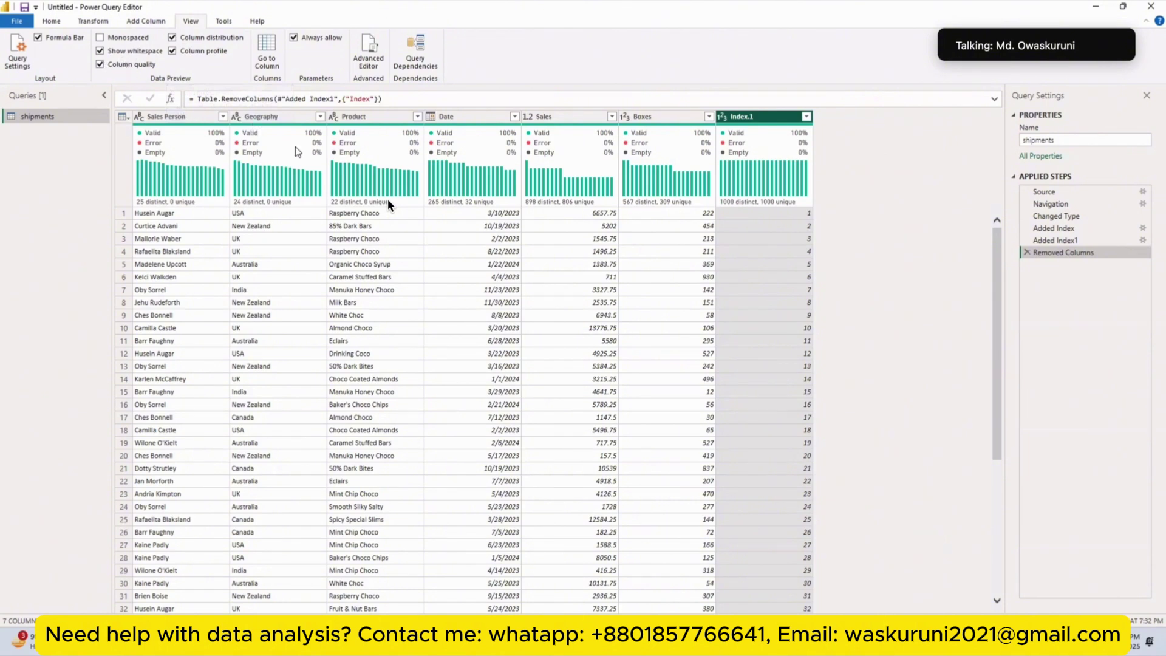
{"action": "left_click", "coordinate": [100, 65]}
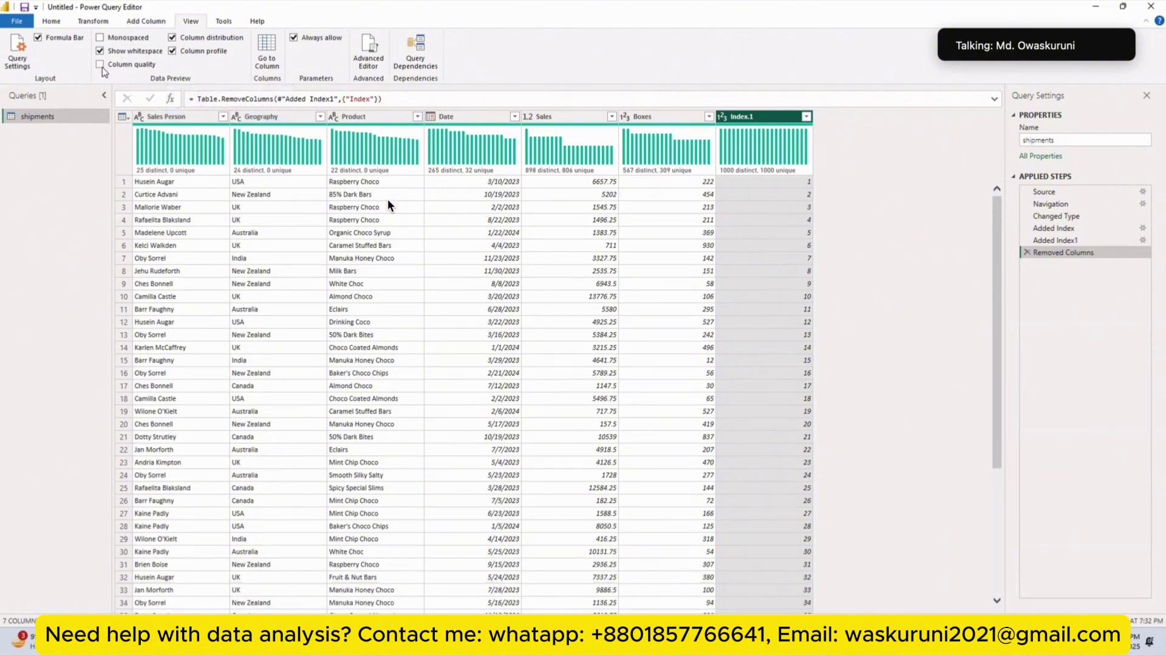
{"action": "left_click", "coordinate": [100, 65]}
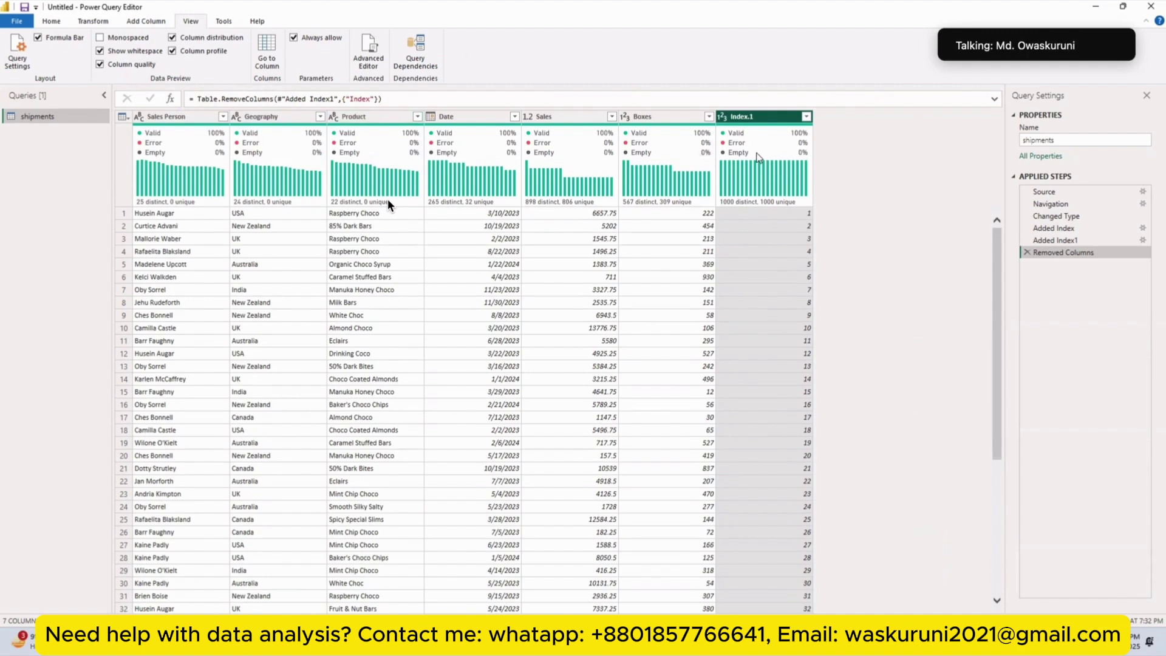
{"action": "mouse_move", "coordinate": [747, 146]}
{"action": "mouse_move", "coordinate": [578, 157]}
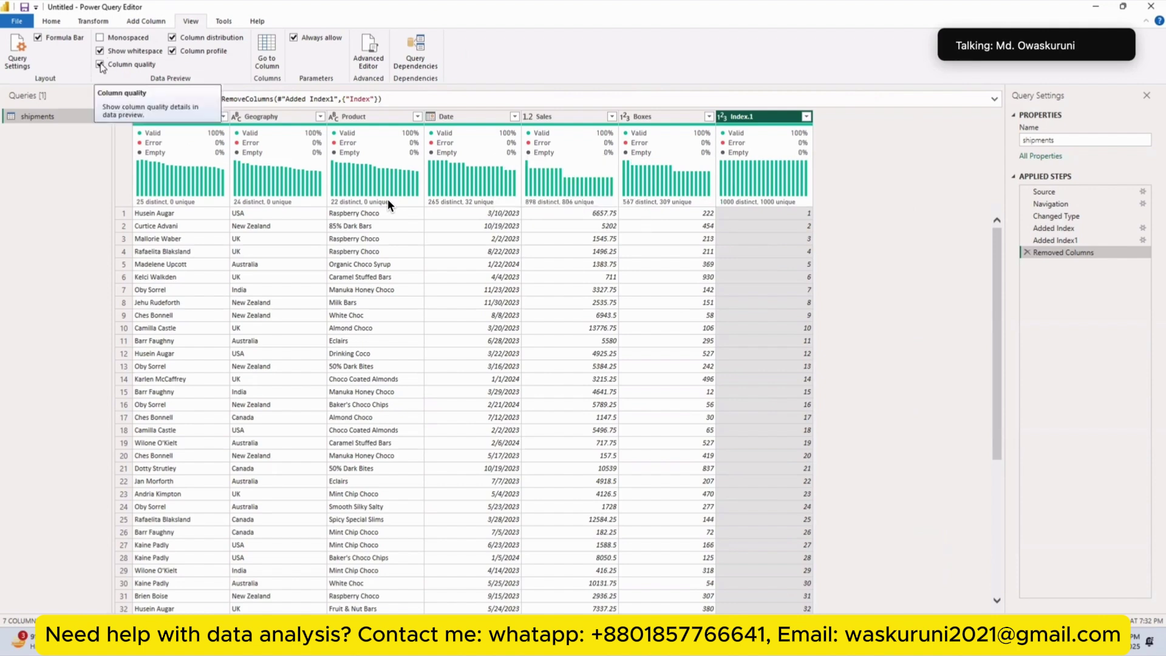
{"action": "left_click", "coordinate": [101, 65]}
{"action": "left_click", "coordinate": [101, 65]}
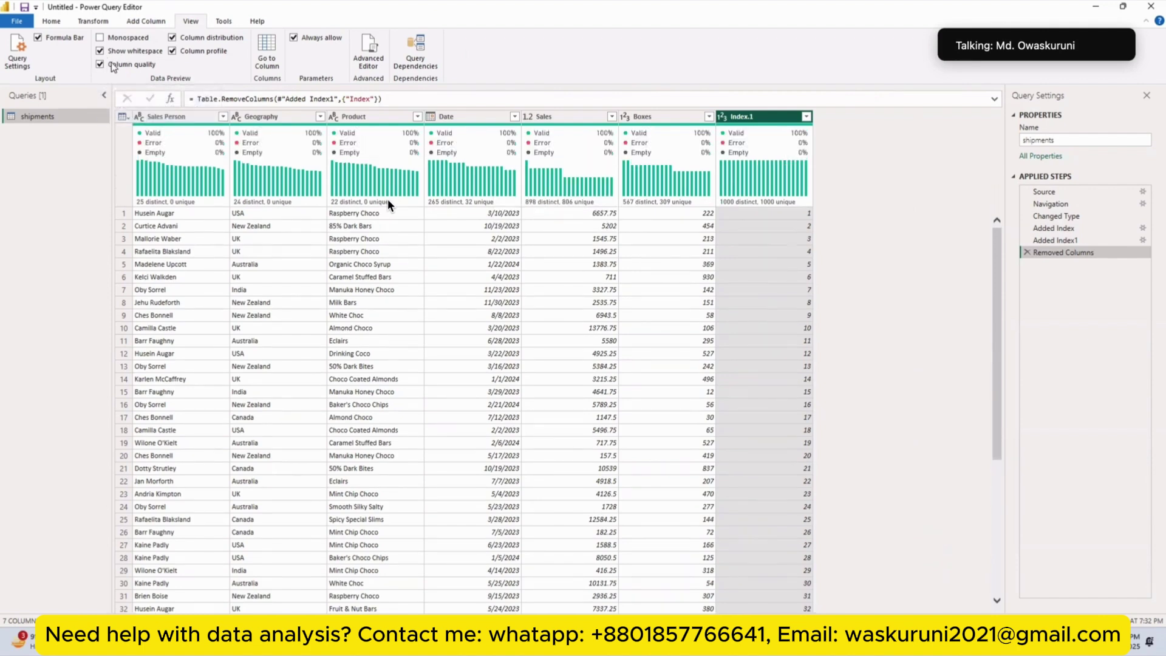
Turn the column distribution and column profile off and on again
{"action": "left_click", "coordinate": [172, 38]}
{"action": "left_click", "coordinate": [171, 38]}
{"action": "left_click", "coordinate": [173, 52]}
{"action": "left_click", "coordinate": [173, 52]}
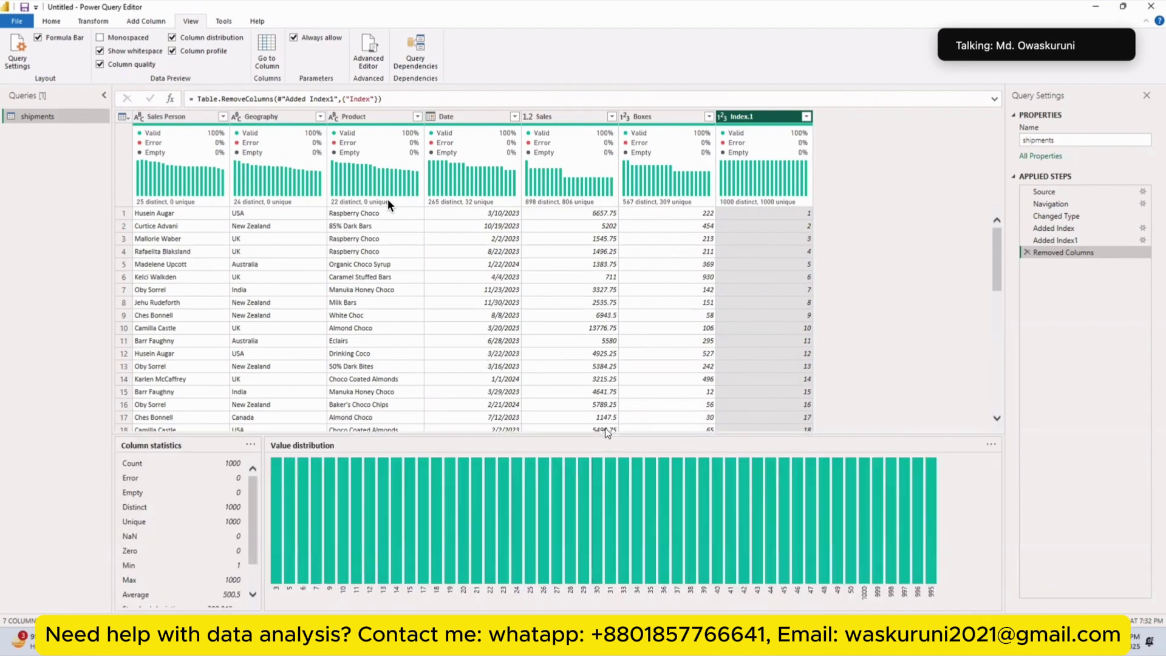
Examine the column statistics and value distribution of the Sales, Date, Product and Geography columns
{"action": "left_click", "coordinate": [559, 117]}
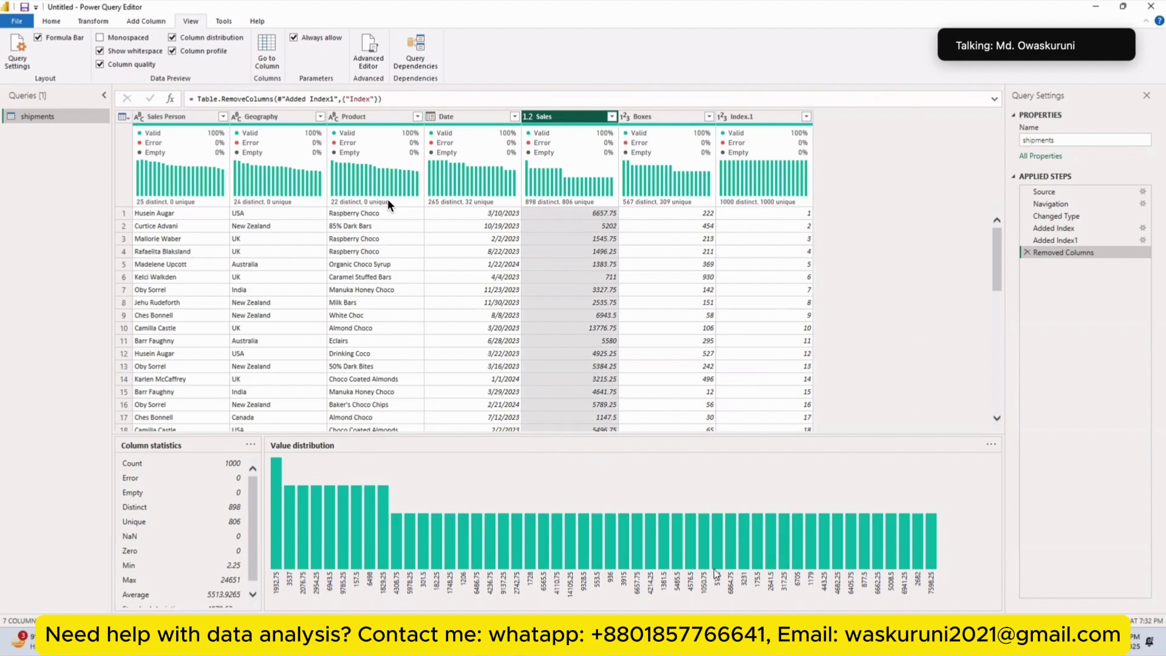
{"action": "left_click", "coordinate": [448, 119]}
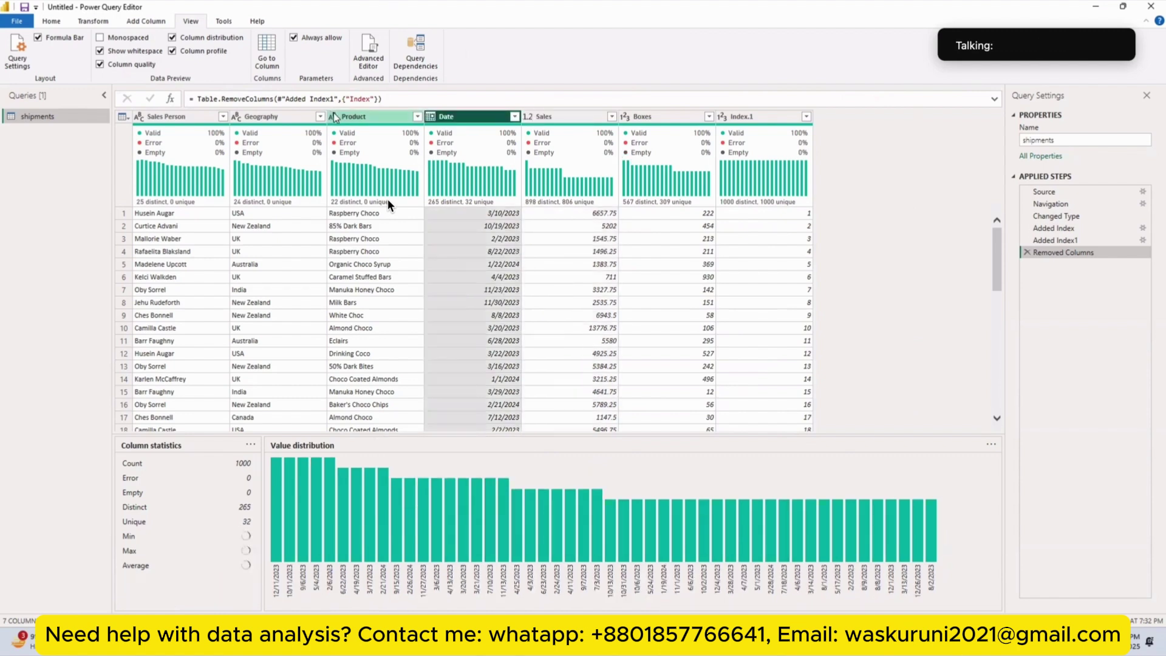
{"action": "left_click", "coordinate": [355, 116]}
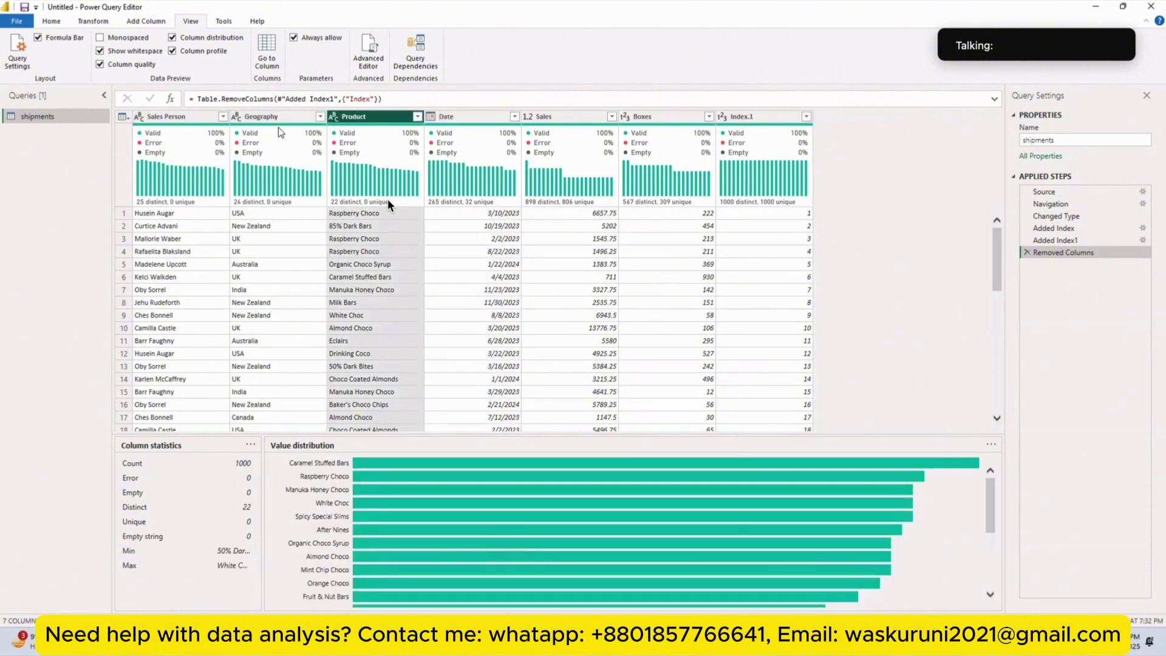
{"action": "left_click", "coordinate": [292, 120]}
{"action": "scroll", "coordinate": [559, 490], "scroll_direction": "down", "scroll_amount": 5}
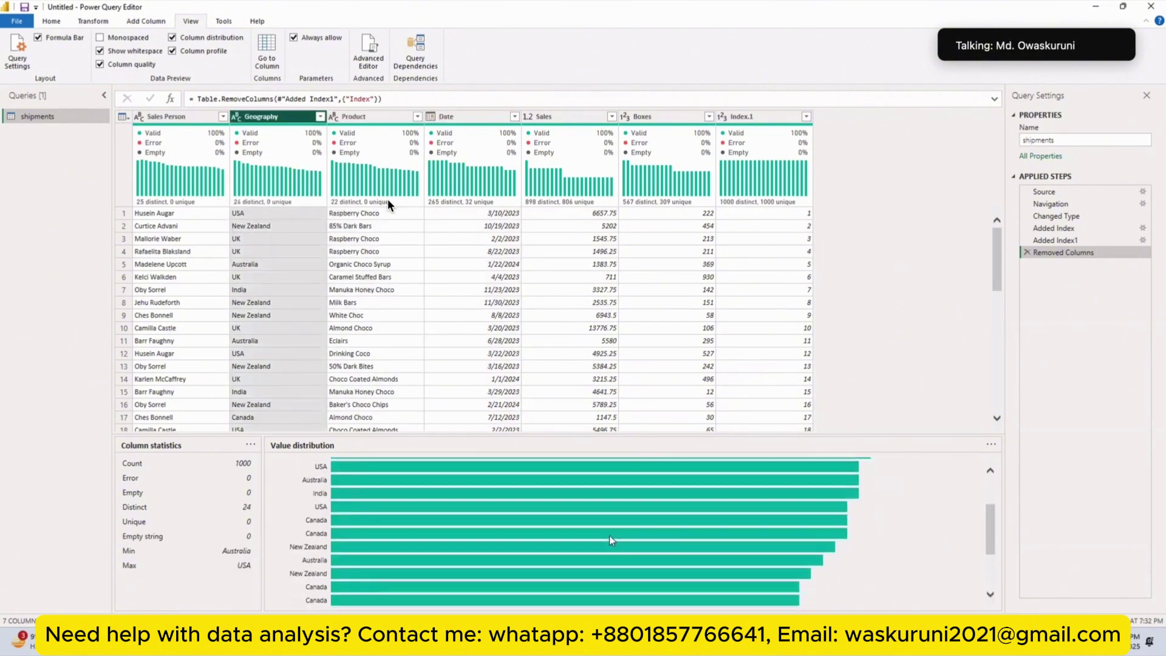
{"action": "scroll", "coordinate": [559, 489], "scroll_direction": "up", "scroll_amount": 3}
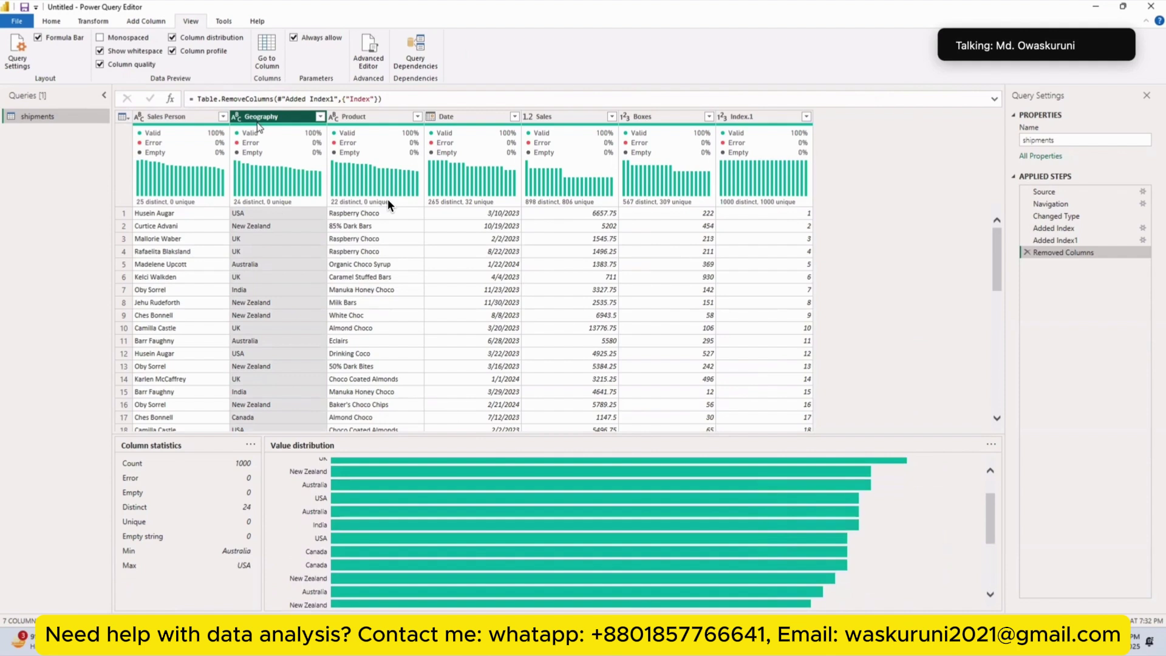
{"action": "left_click", "coordinate": [363, 118]}
{"action": "left_click", "coordinate": [288, 118]}
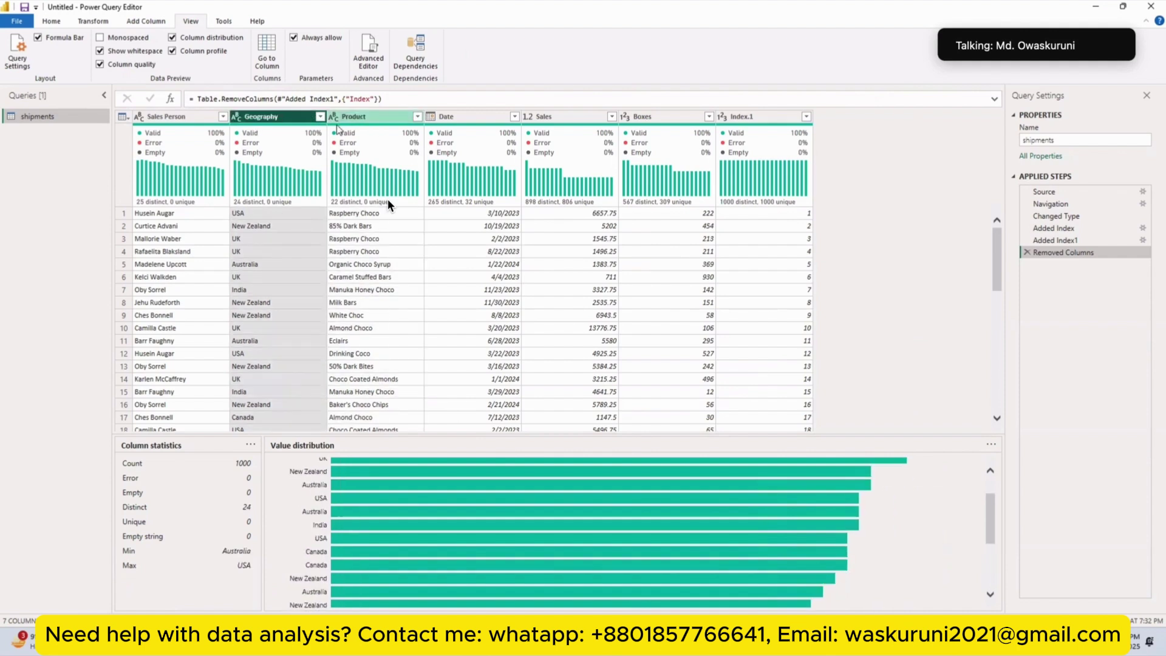
{"action": "left_click", "coordinate": [372, 119]}
{"action": "scroll", "coordinate": [563, 509], "scroll_direction": "down", "scroll_amount": 3}
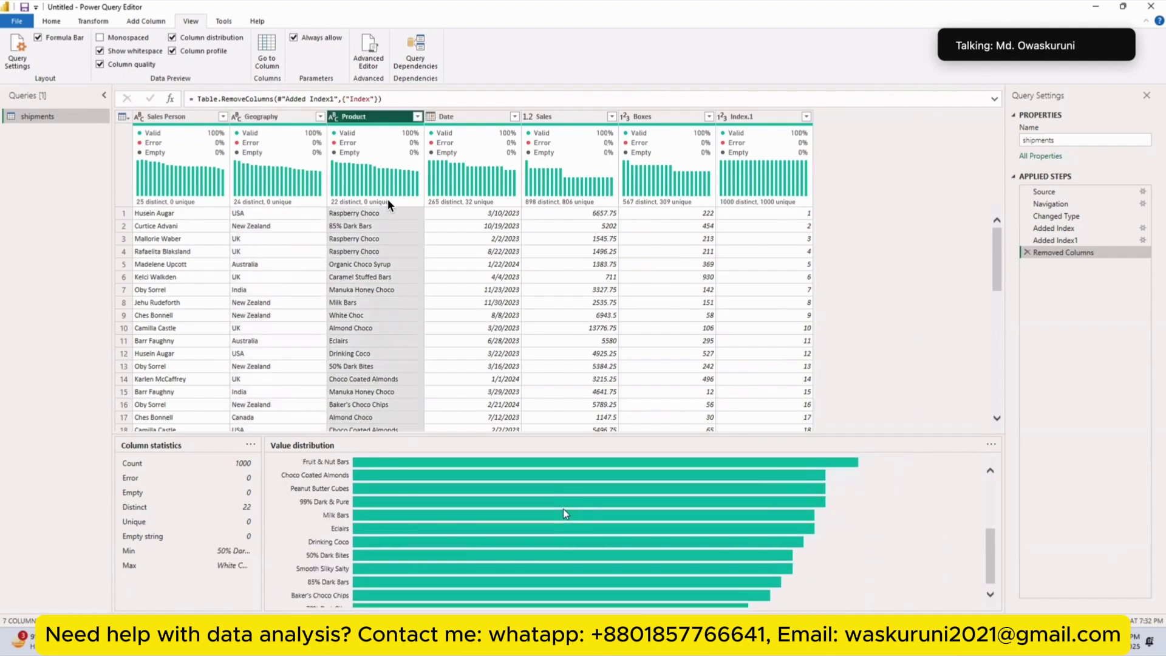
{"action": "scroll", "coordinate": [563, 509], "scroll_direction": "up", "scroll_amount": 1}
{"action": "scroll", "coordinate": [565, 513], "scroll_direction": "up", "scroll_amount": 2}
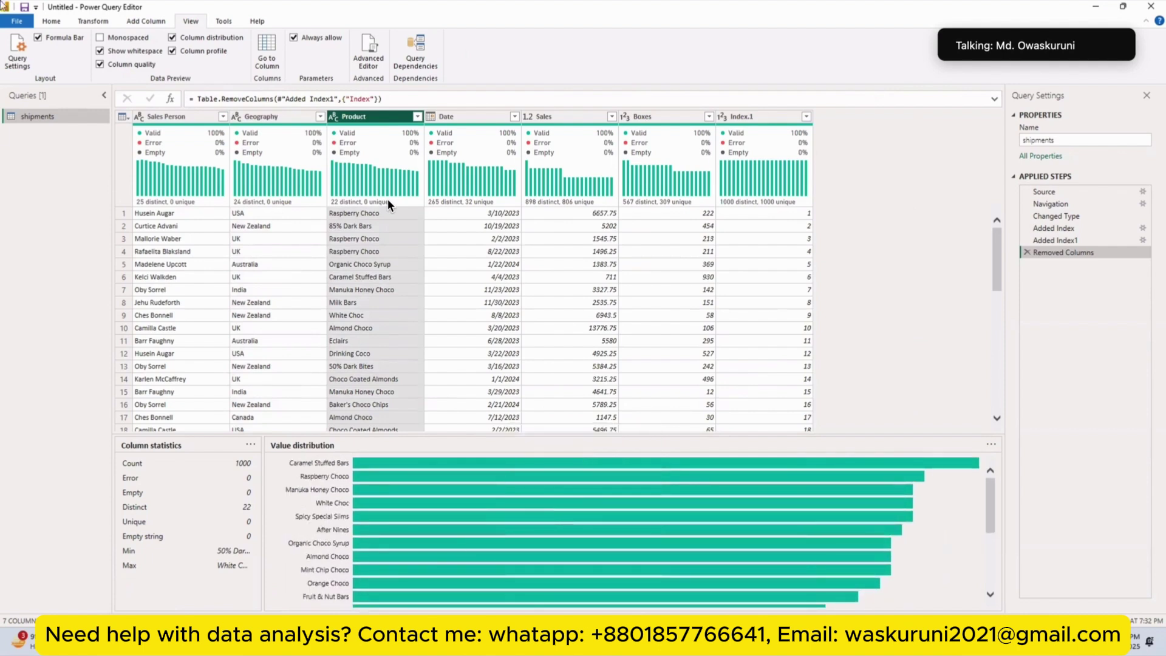
Start a new conditional column for the shipments query and move its dialog aside
{"action": "left_click", "coordinate": [156, 23]}
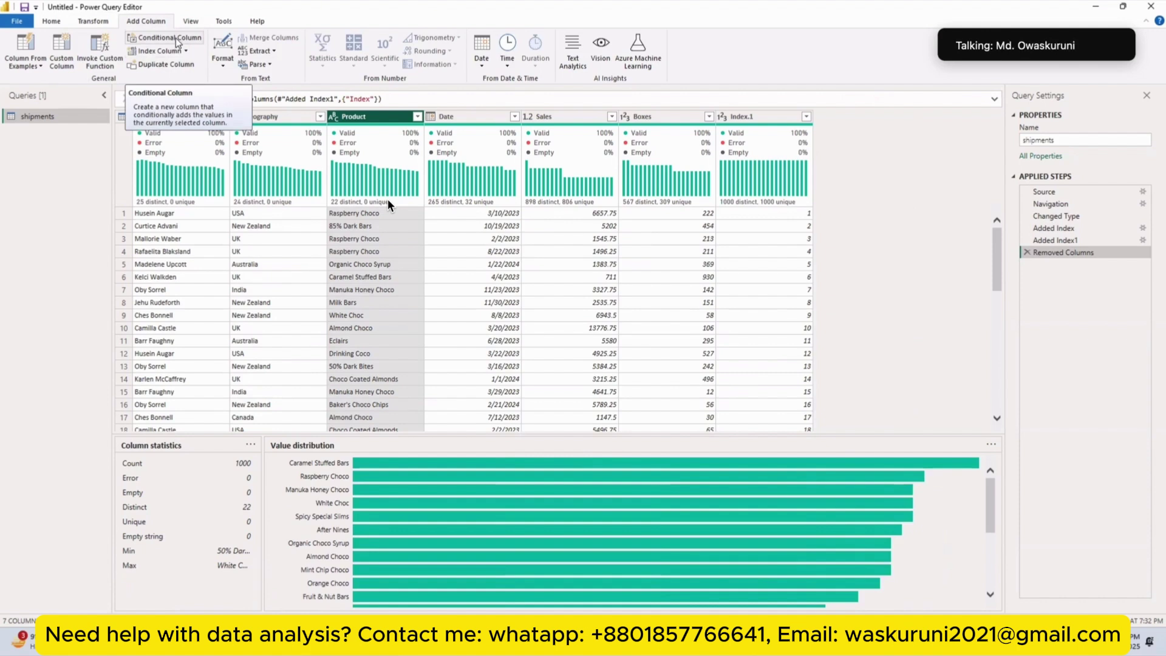
{"action": "left_click", "coordinate": [176, 40]}
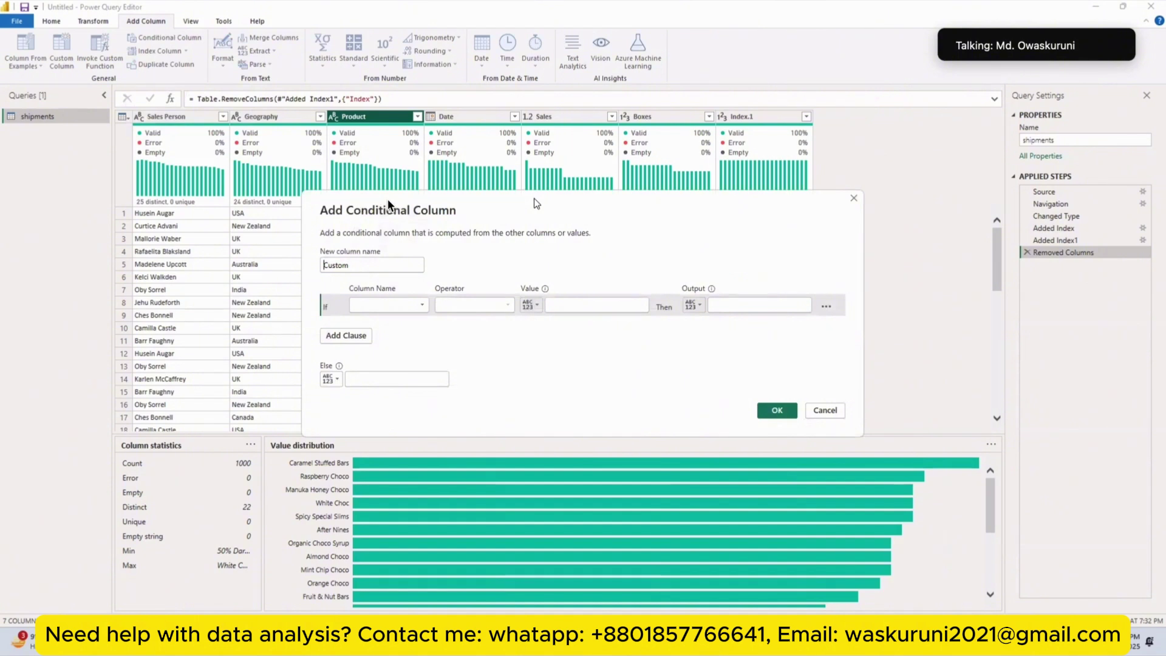
{"action": "left_click_drag", "start_coordinate": [537, 204], "coordinate": [446, 128]}
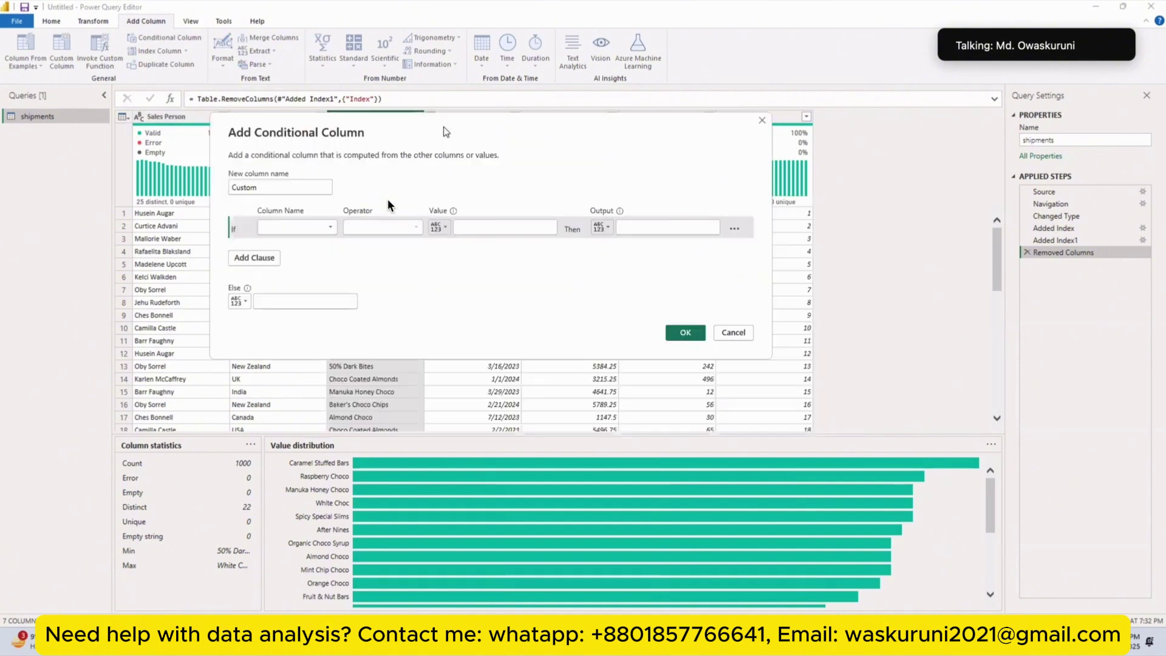
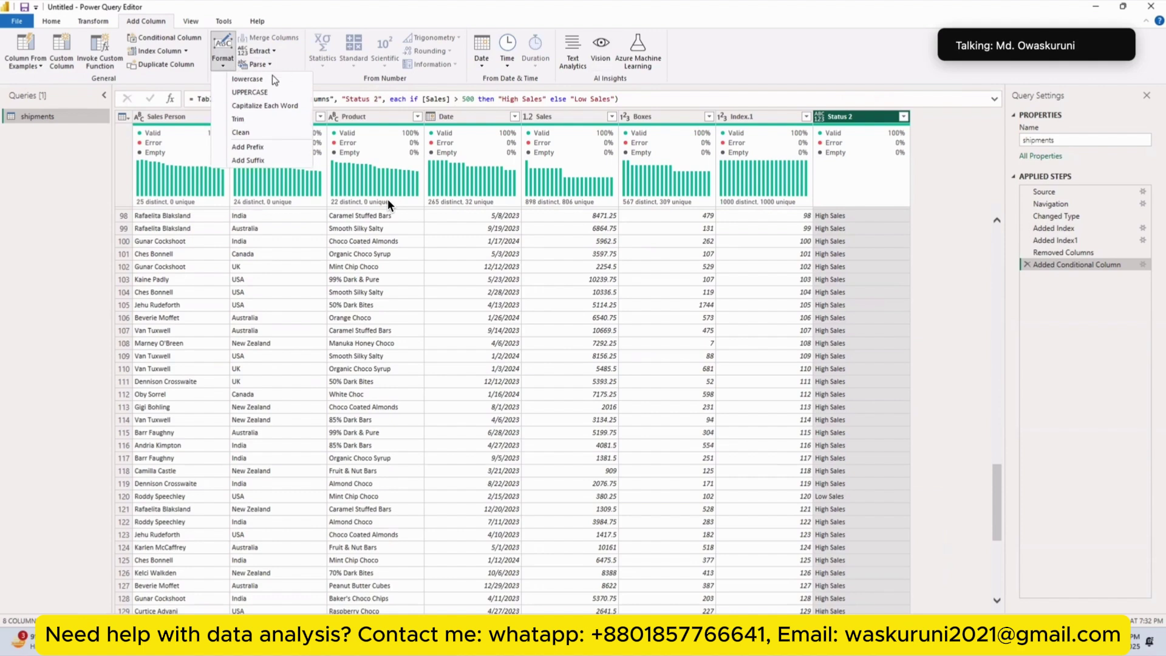
{"action": "left_click", "coordinate": [282, 57]}
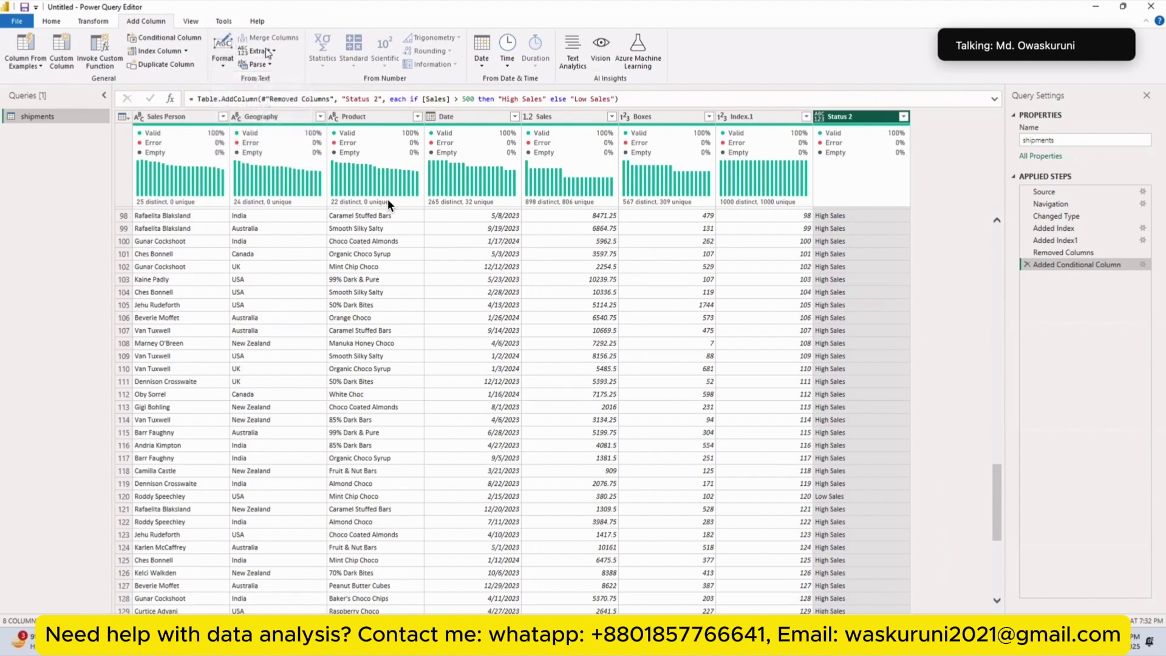
{"action": "left_click", "coordinate": [204, 69]}
{"action": "left_click", "coordinate": [105, 22]}
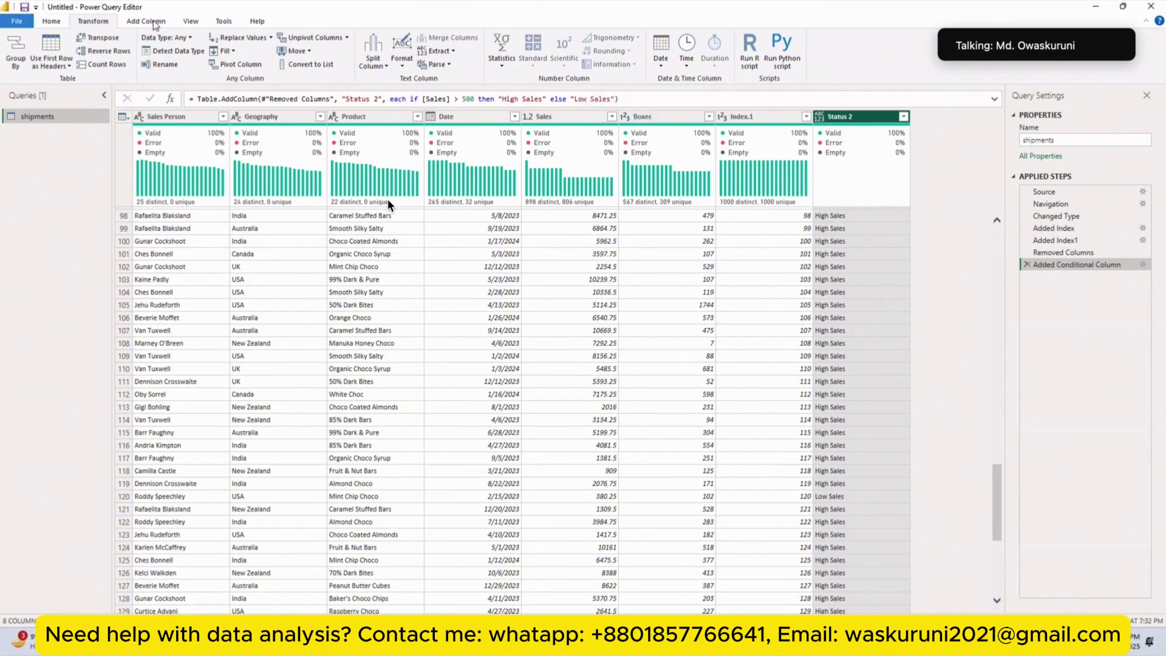
Turn off the display of whitespace in the data preview
{"action": "left_click", "coordinate": [189, 22]}
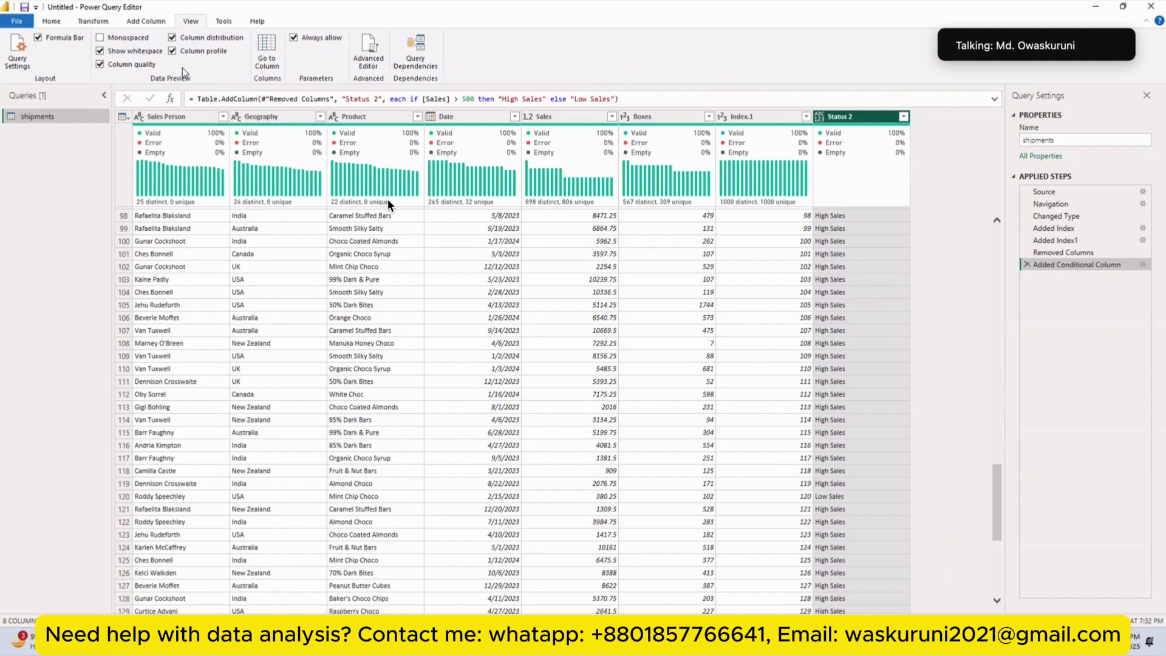
{"action": "left_click", "coordinate": [140, 53]}
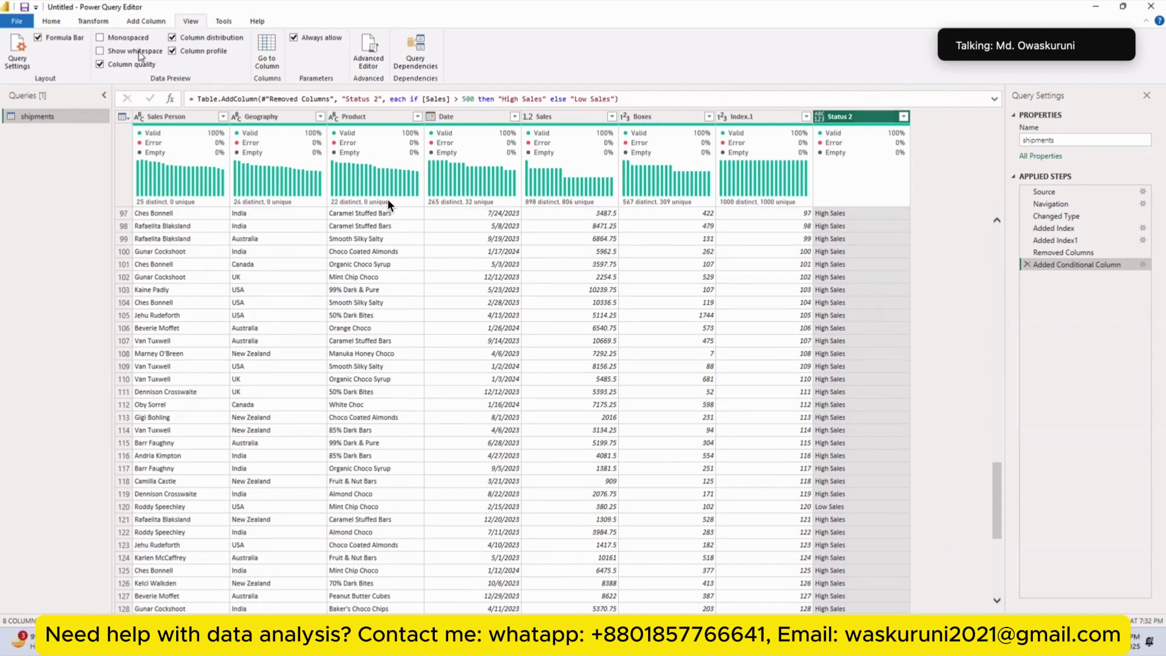
Turn on the display of whitespace in the data preview and switch column quality off and on again
{"action": "left_click", "coordinate": [102, 53]}
{"action": "left_click", "coordinate": [100, 65]}
{"action": "left_click", "coordinate": [100, 65]}
Examine the filter value lists of the Sales Person, Geography, Product and Date columns without applying a filter
{"action": "left_click", "coordinate": [223, 116]}
{"action": "scroll", "coordinate": [129, 395], "scroll_direction": "down", "scroll_amount": 3}
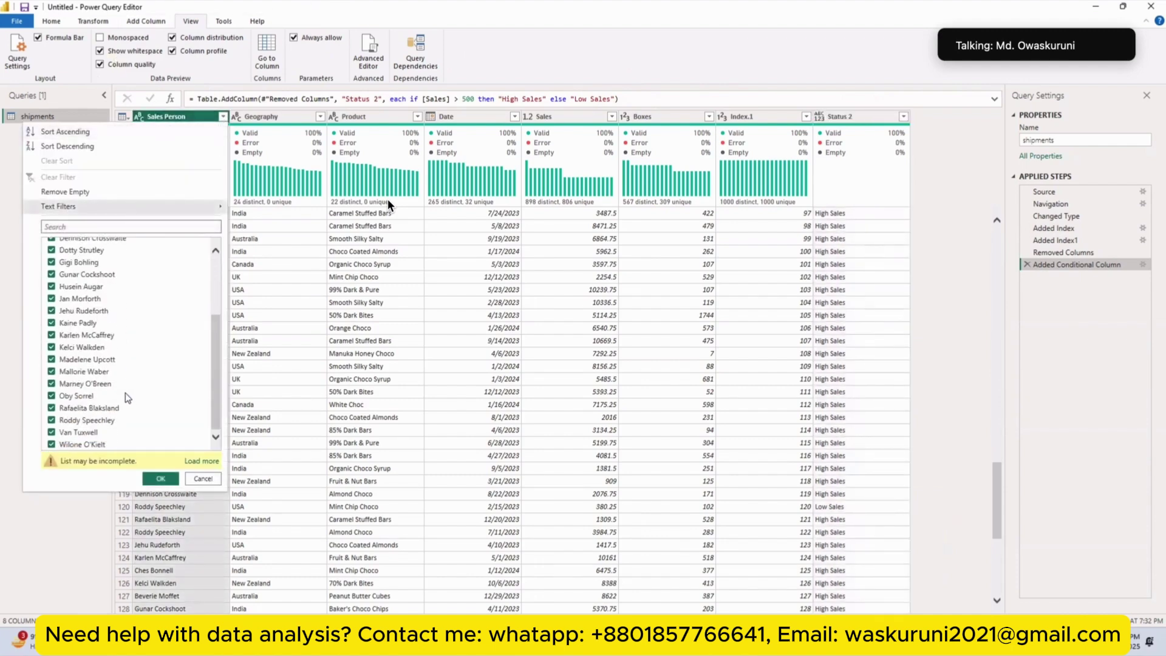
{"action": "left_click", "coordinate": [308, 117]}
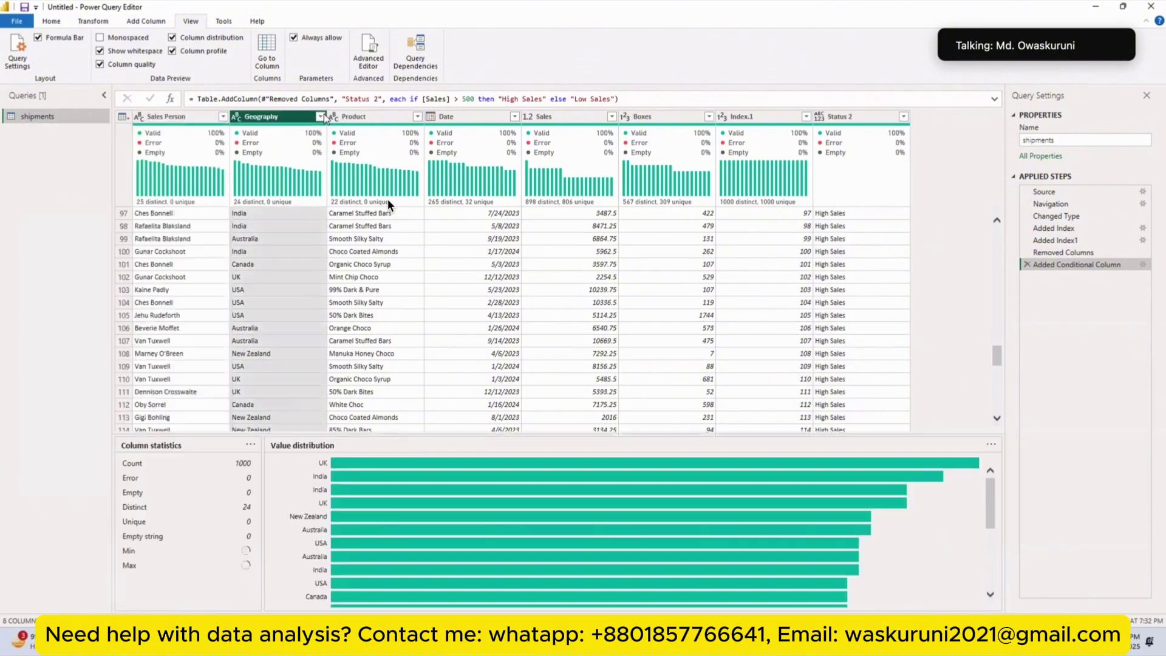
{"action": "left_click", "coordinate": [320, 117]}
{"action": "scroll", "coordinate": [254, 311], "scroll_direction": "down", "scroll_amount": 5}
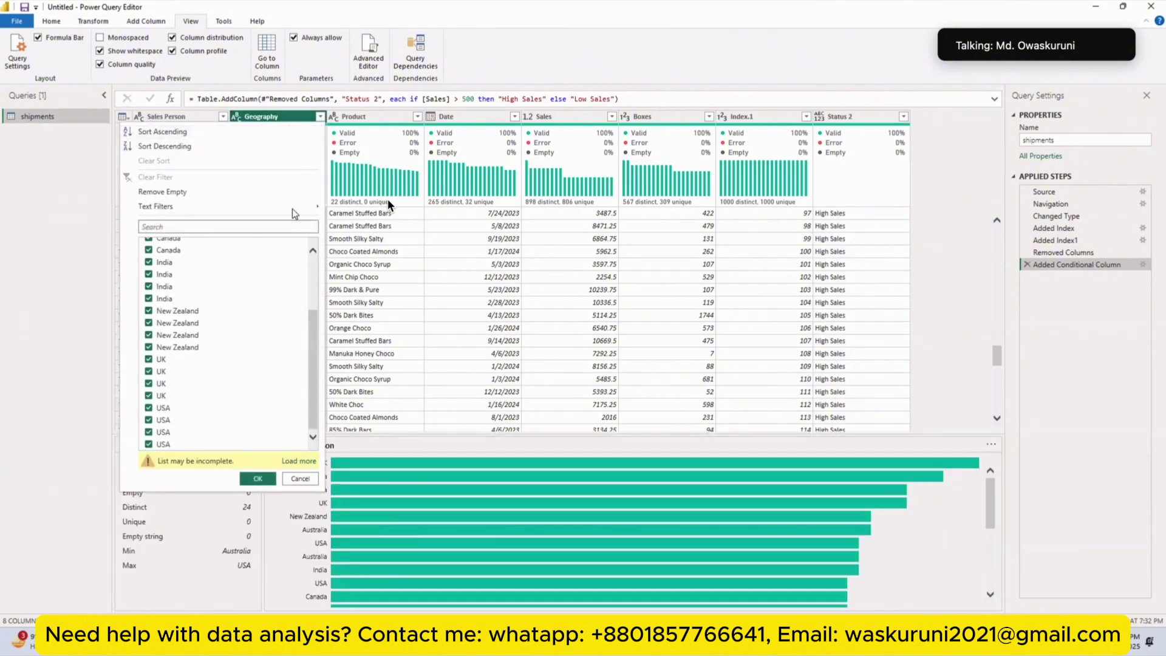
{"action": "left_click", "coordinate": [417, 117]}
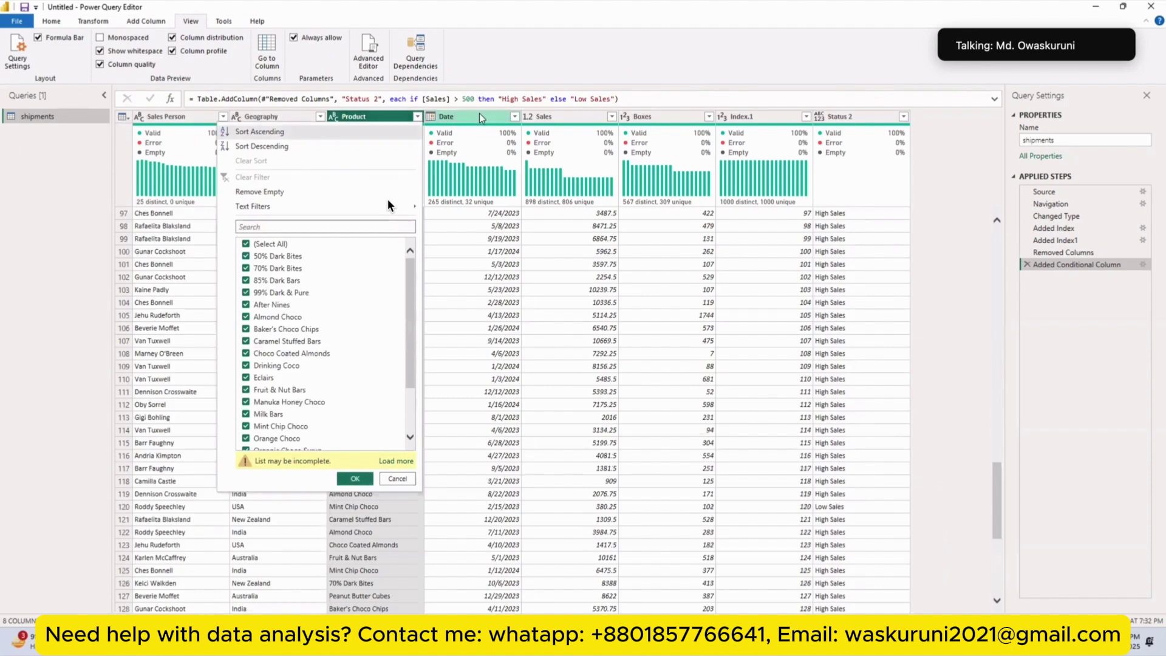
{"action": "left_click", "coordinate": [515, 117]}
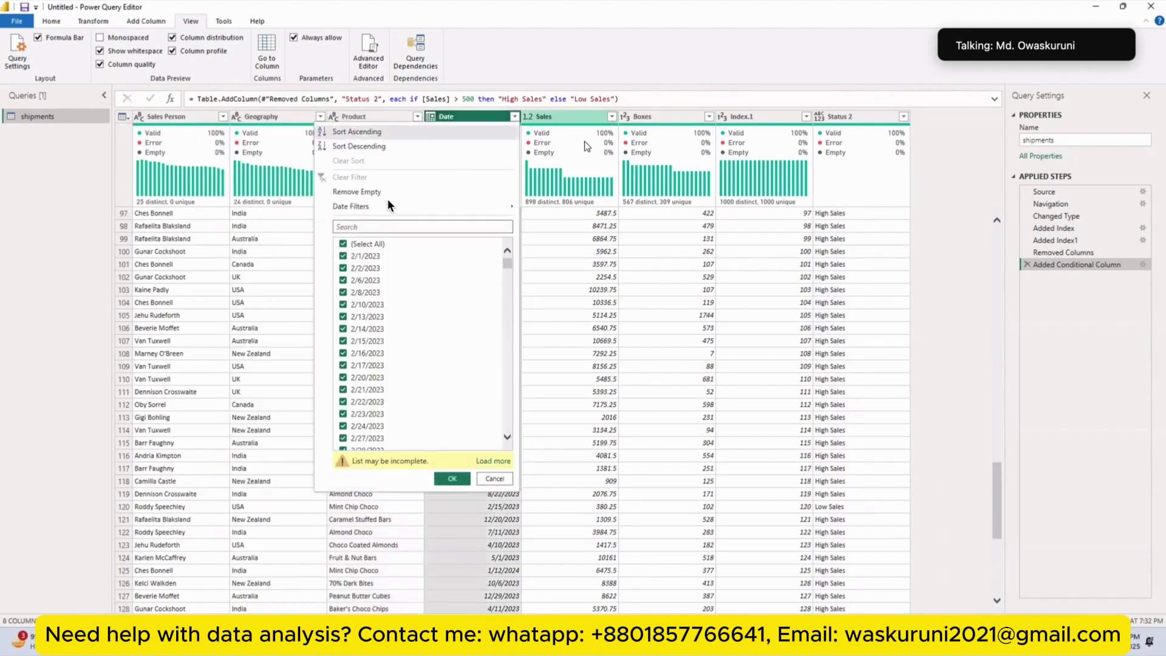
Display the column profile of the Boxes column and enlarge the area with its statistics and value distribution
{"action": "left_click", "coordinate": [657, 122]}
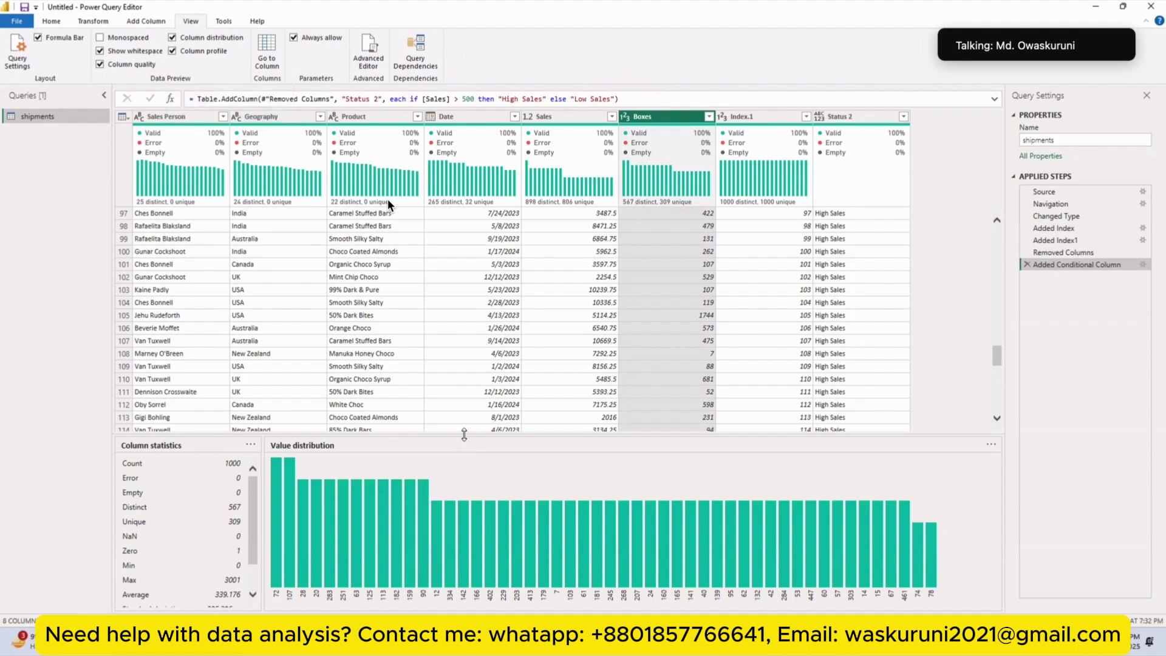
{"action": "left_click_drag", "start_coordinate": [464, 435], "coordinate": [445, 276]}
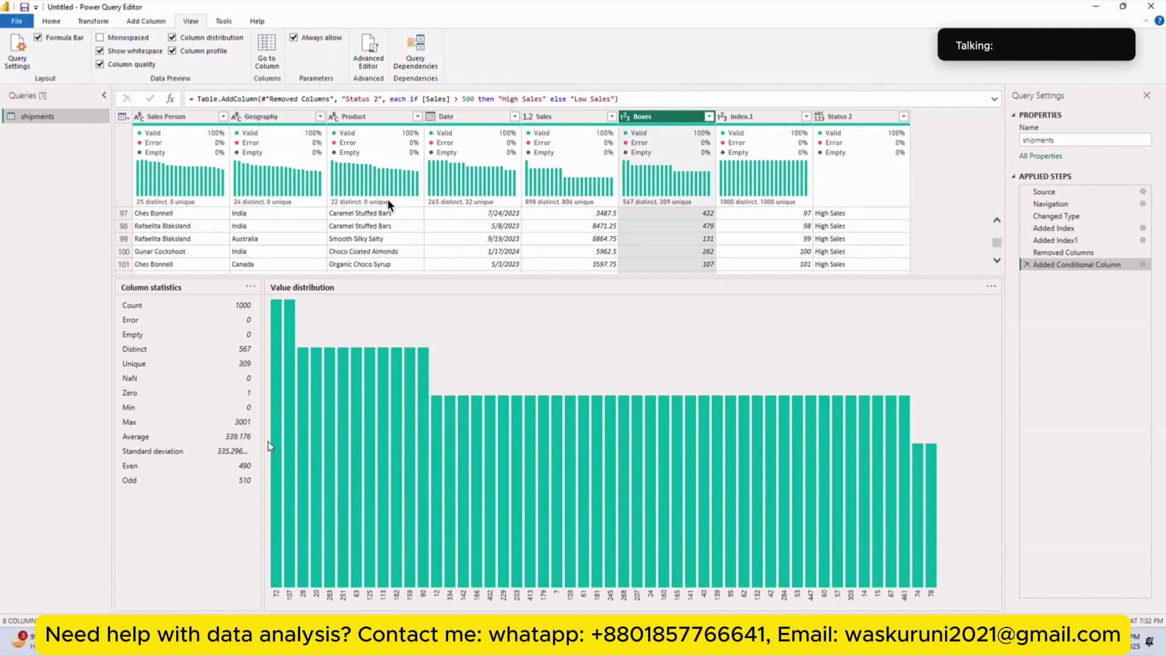
Review the available options for keeping and removing rows, splitting columns, and formatting and extracting text
{"action": "left_click", "coordinate": [51, 20]}
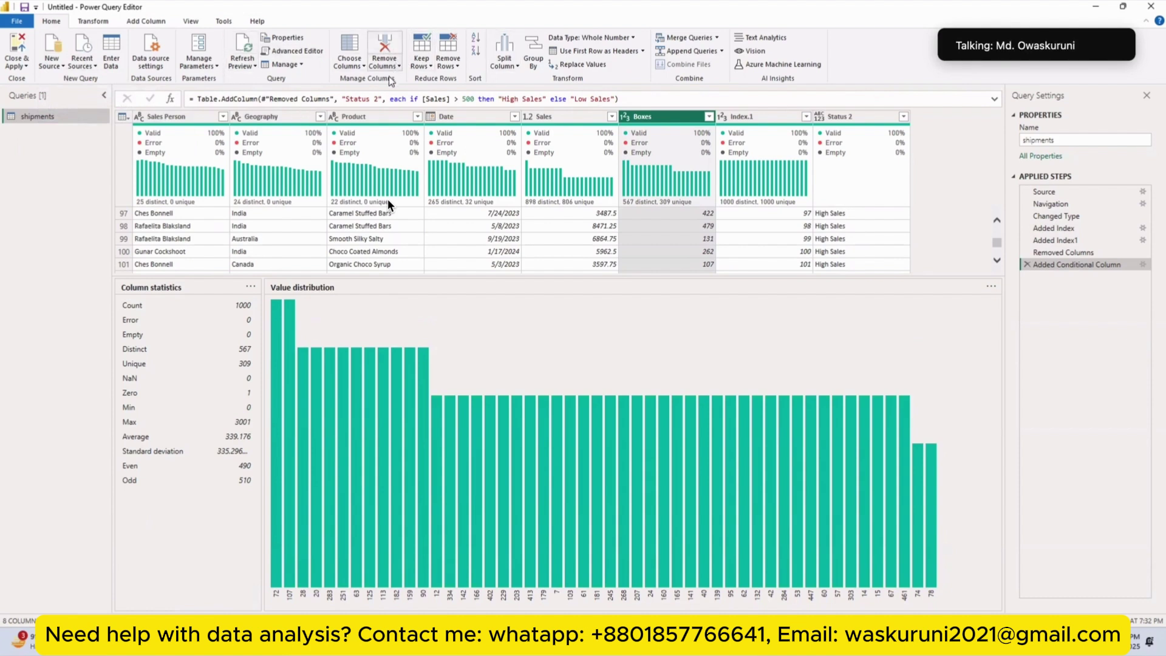
{"action": "left_click", "coordinate": [425, 64]}
{"action": "left_click", "coordinate": [449, 65]}
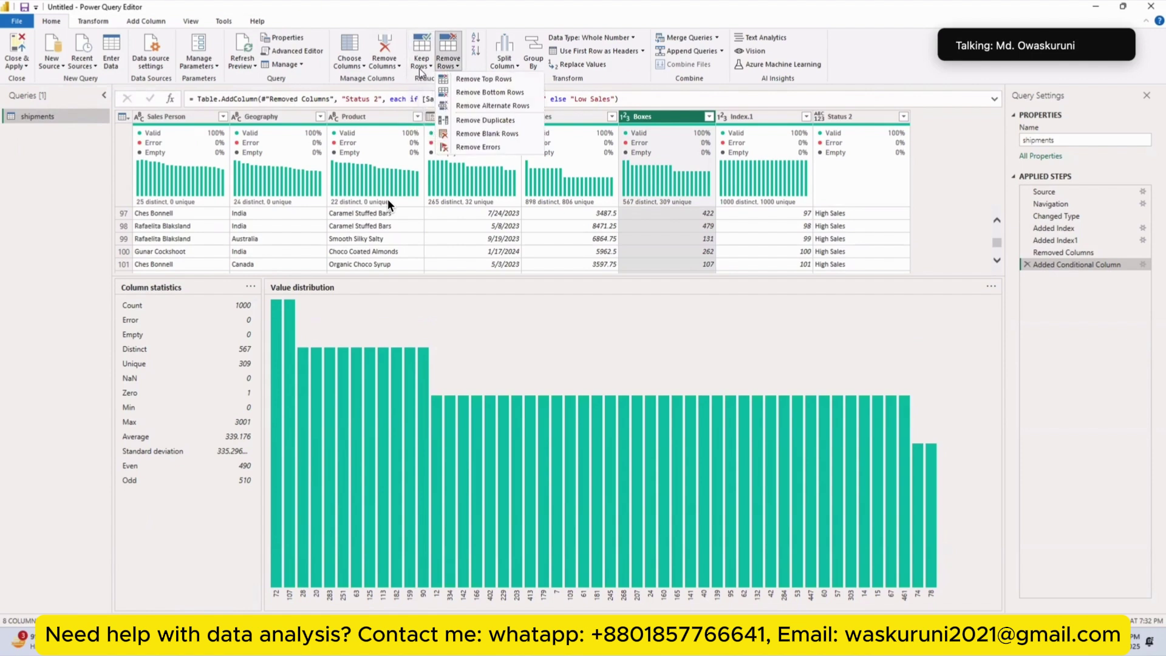
{"action": "left_click", "coordinate": [423, 63]}
{"action": "mouse_move", "coordinate": [499, 64]}
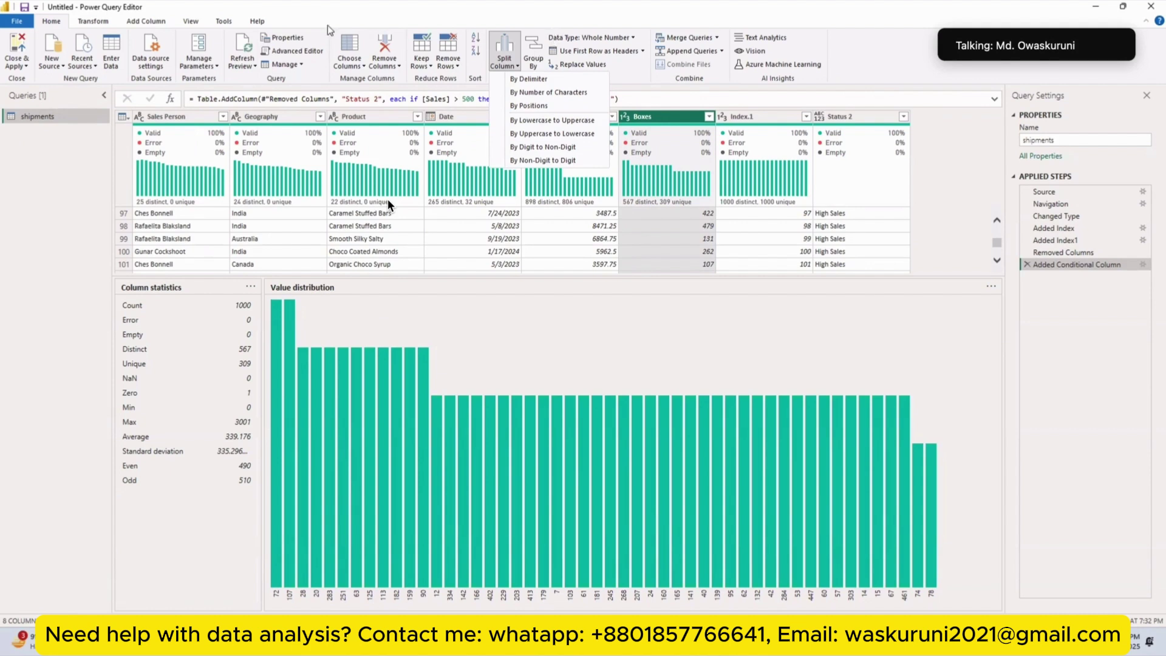
{"action": "left_click", "coordinate": [96, 23]}
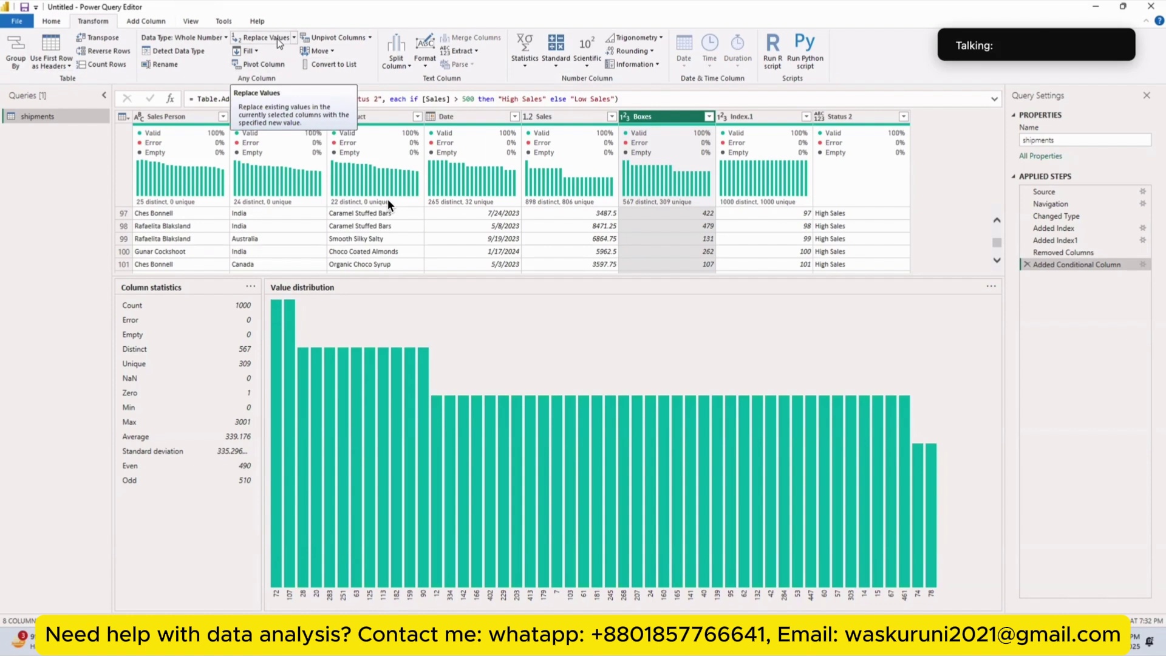
{"action": "left_click", "coordinate": [425, 54]}
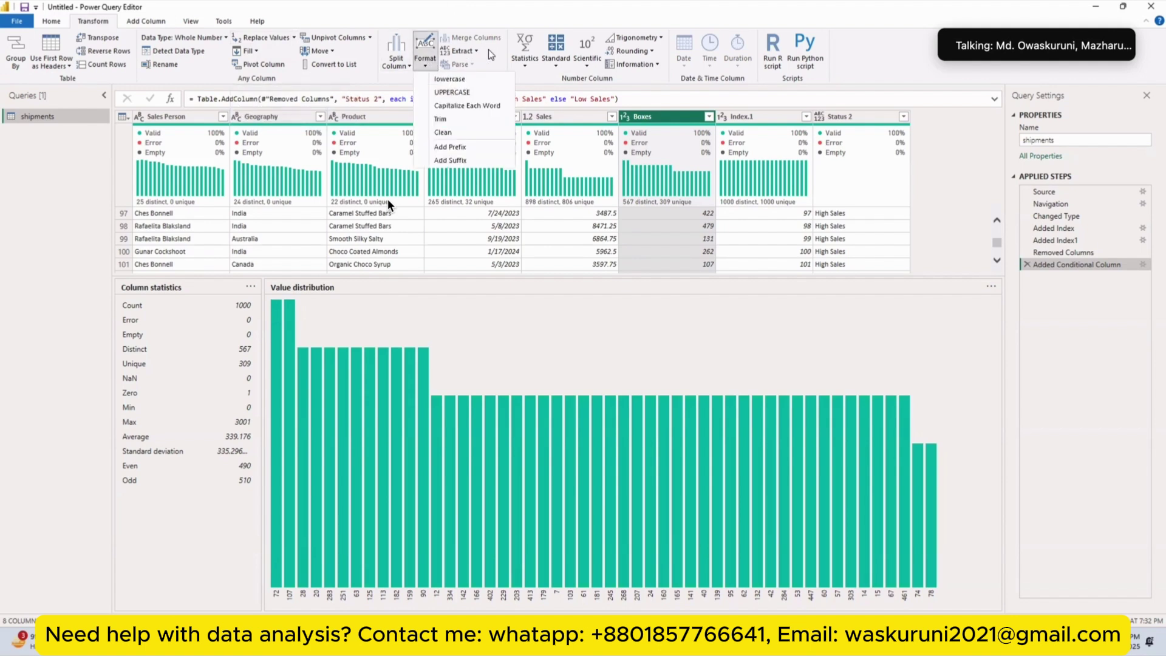
{"action": "left_click", "coordinate": [476, 51]}
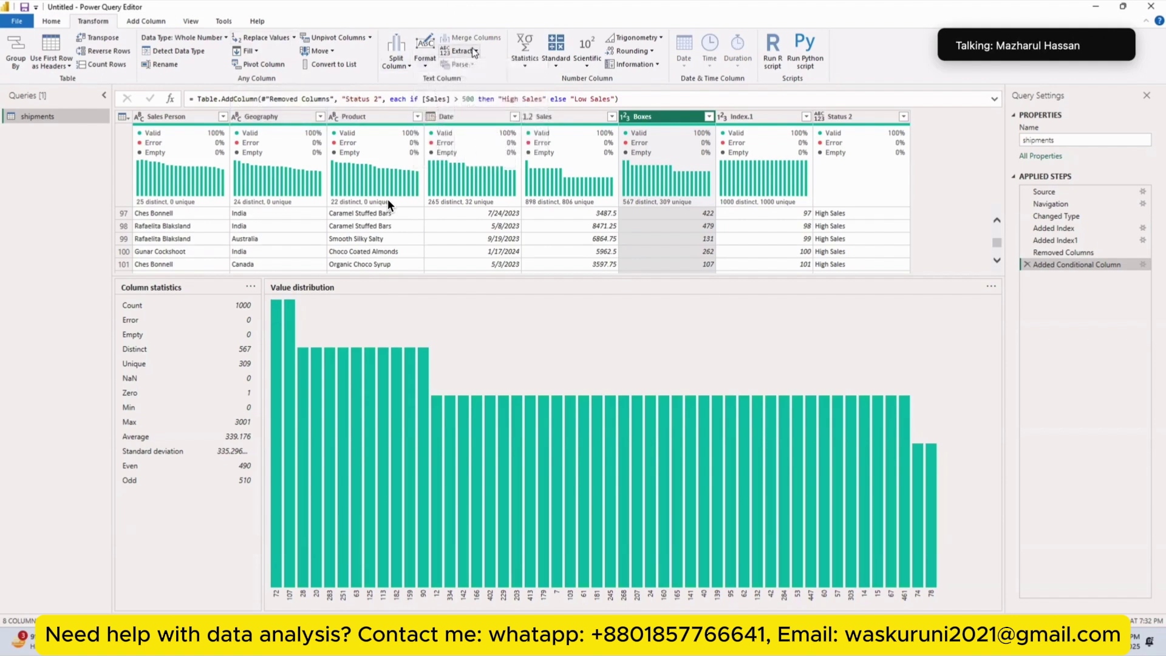